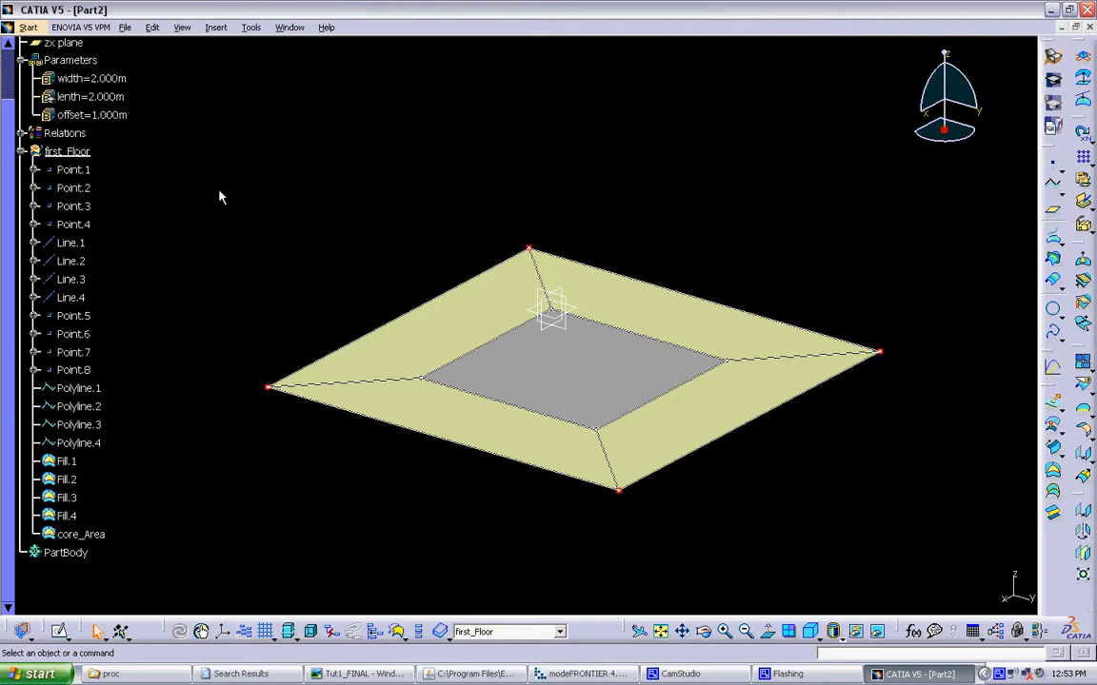
Examine the definition of Point.1 in the first_Floor set, including its support plane
{"action": "left_click", "coordinate": [79, 152]}
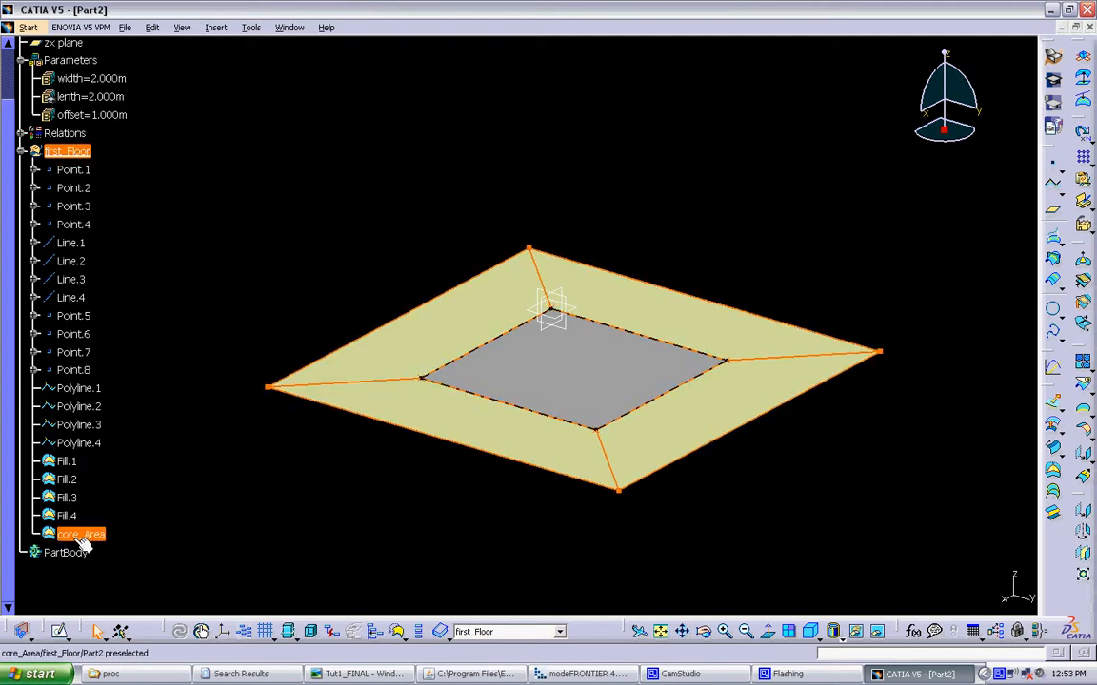
{"action": "left_click", "coordinate": [108, 152]}
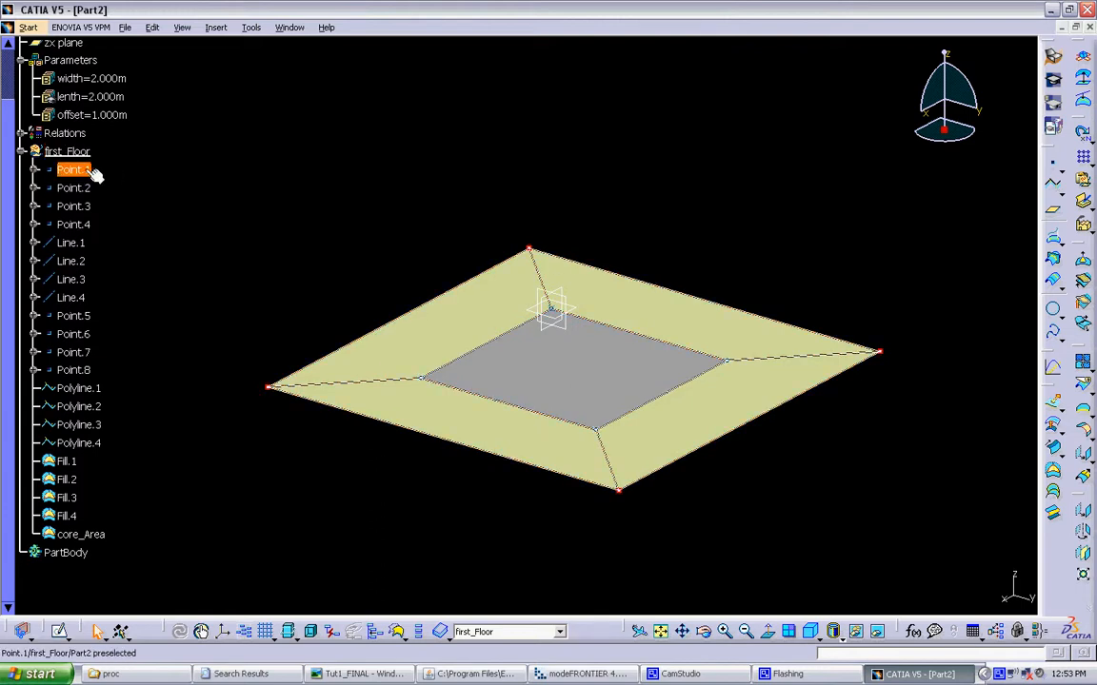
{"action": "right_click", "coordinate": [93, 172]}
{"action": "mouse_move", "coordinate": [145, 476]}
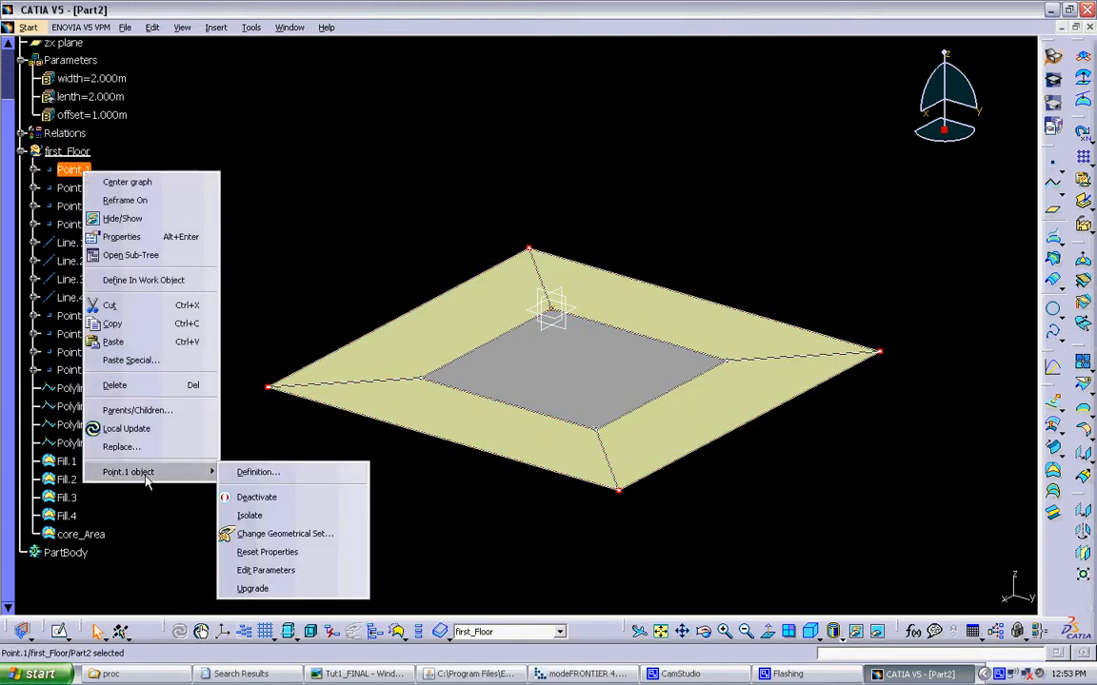
{"action": "left_click", "coordinate": [257, 472]}
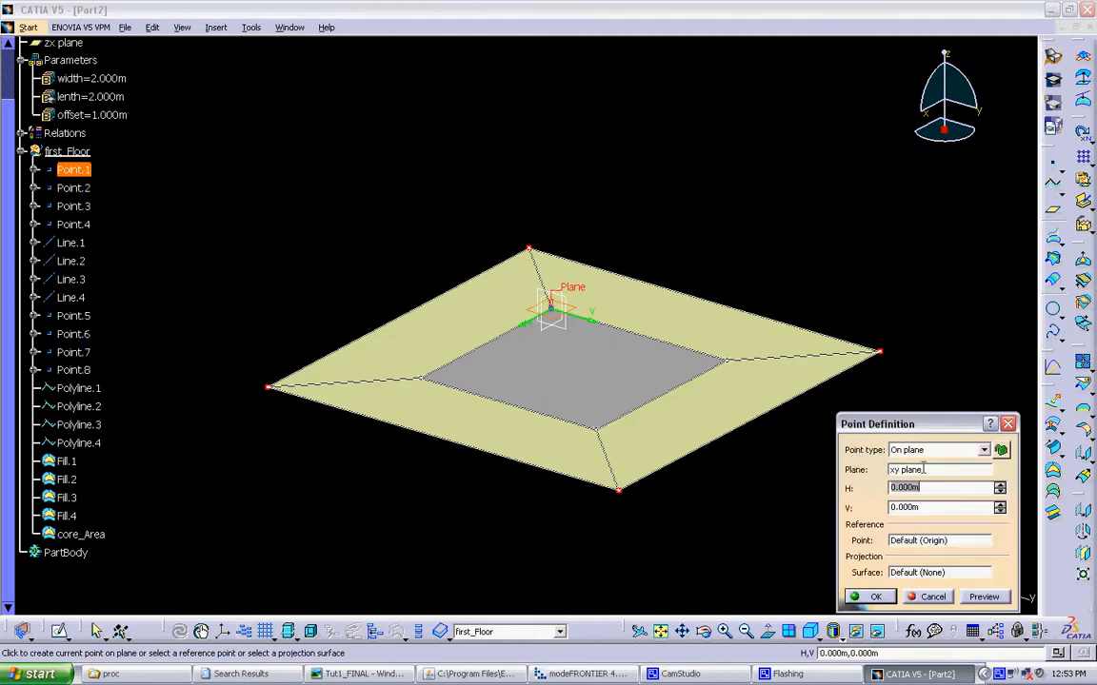
{"action": "left_click", "coordinate": [936, 598]}
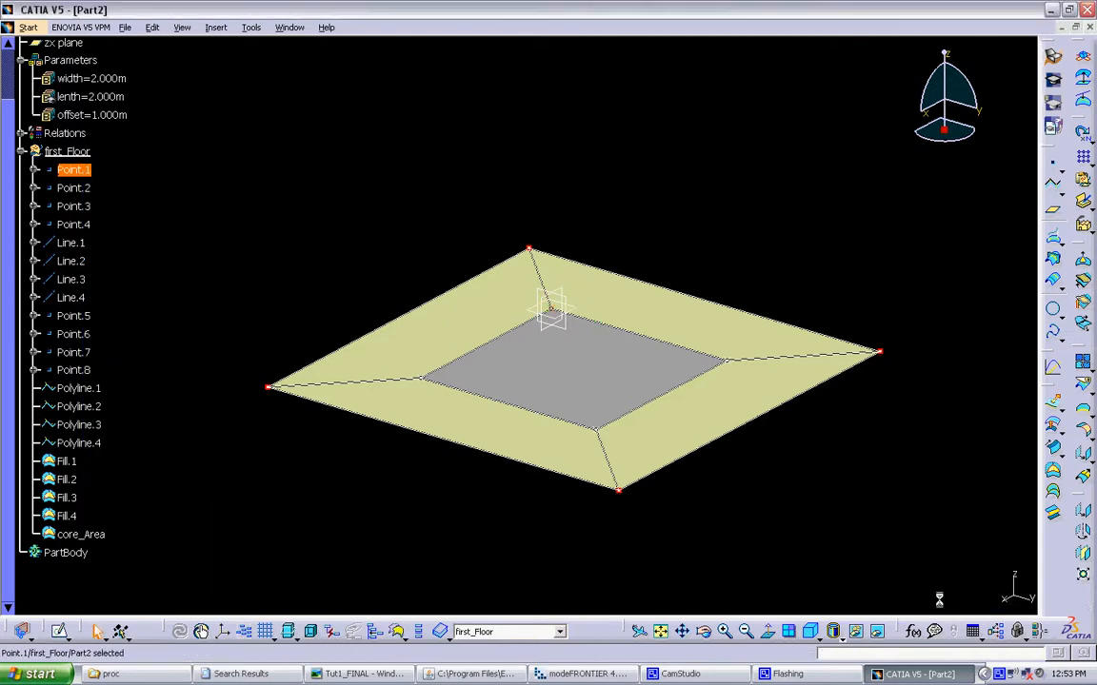
{"action": "left_click", "coordinate": [118, 161]}
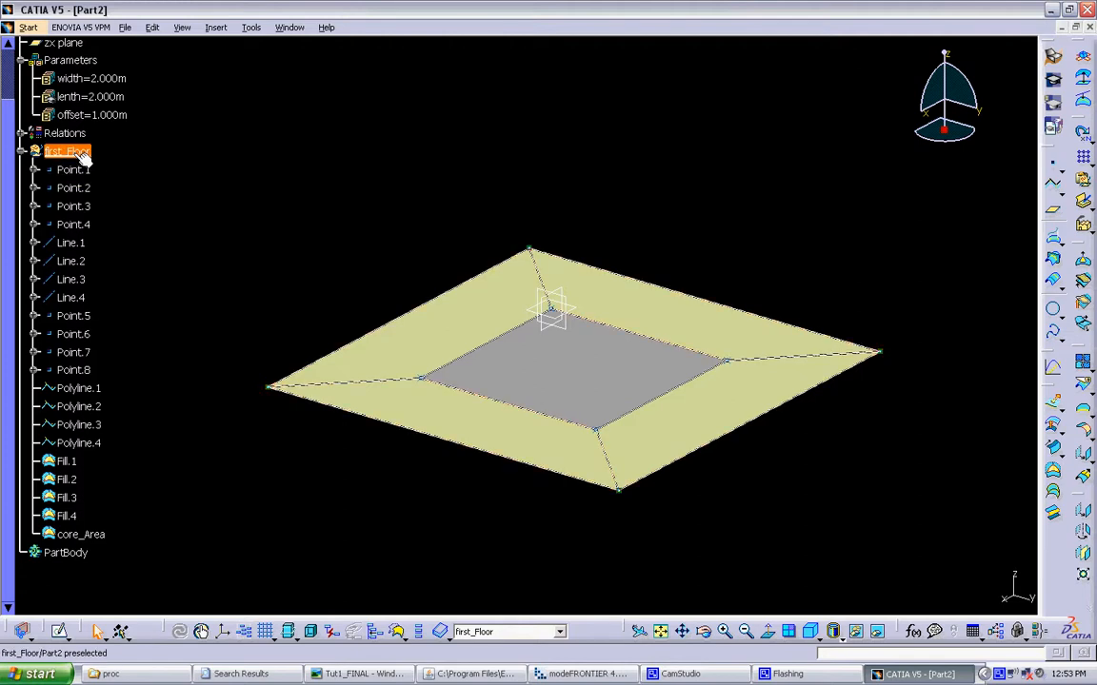
{"action": "right_click", "coordinate": [82, 174]}
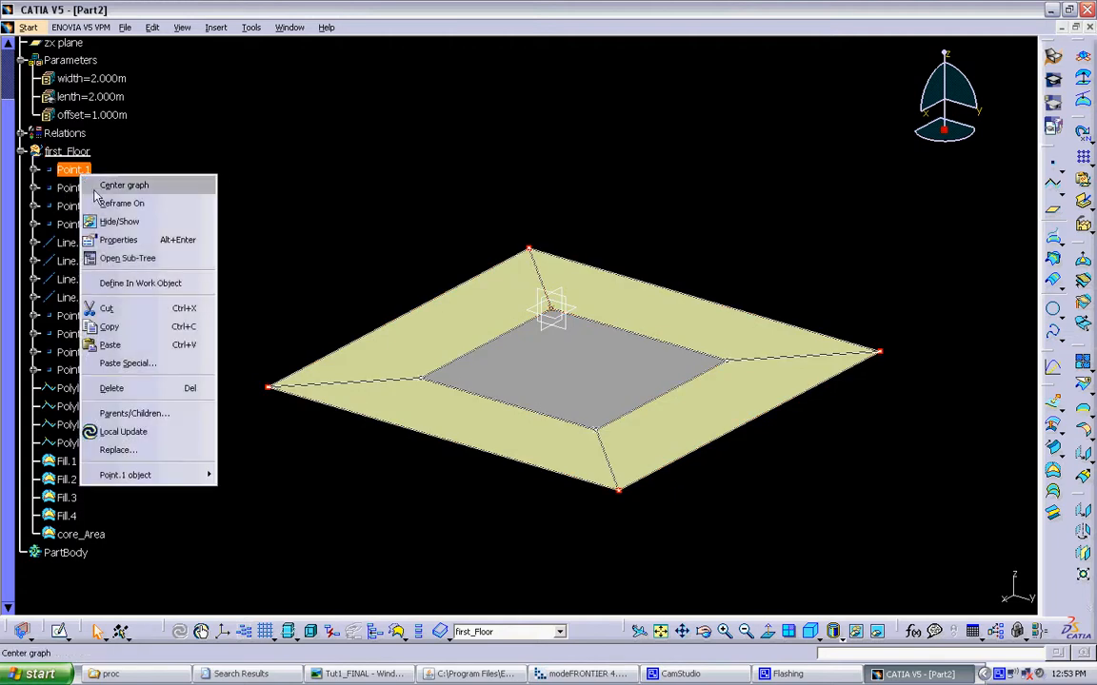
{"action": "double_click", "coordinate": [77, 166]}
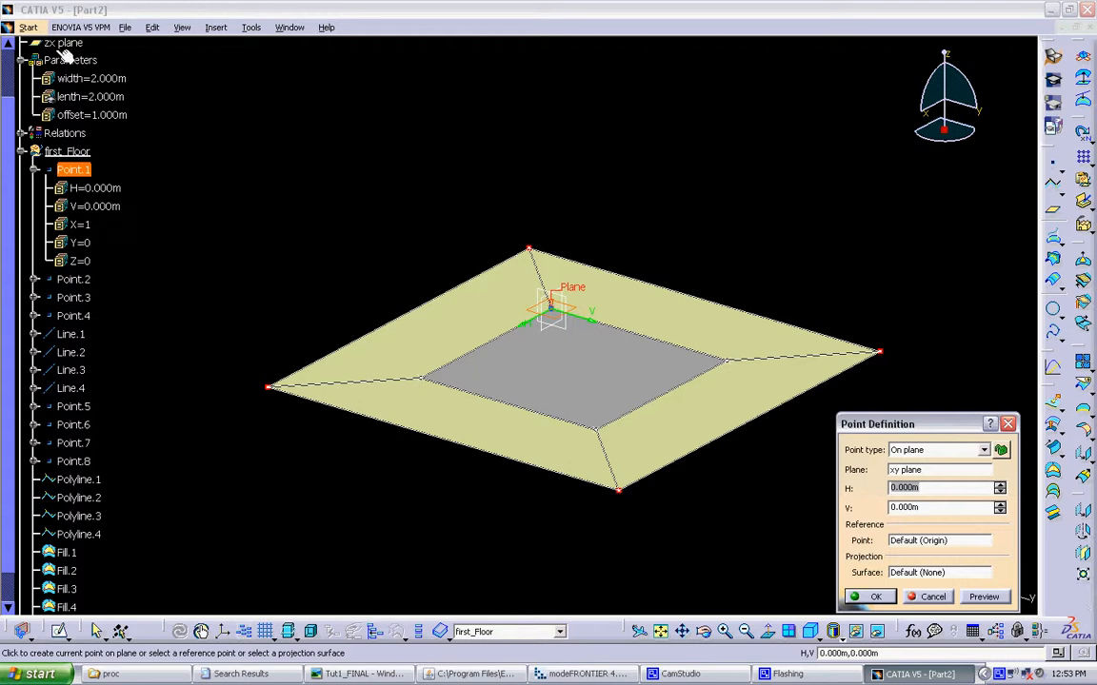
{"action": "left_click", "coordinate": [913, 598]}
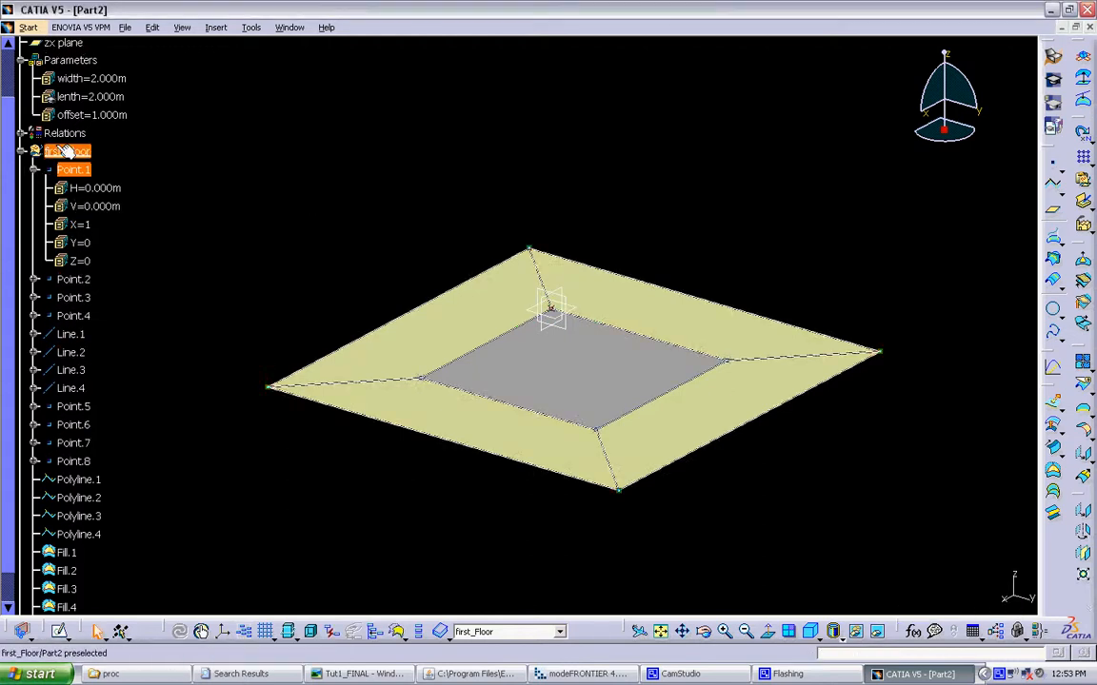
{"action": "left_click", "coordinate": [34, 169]}
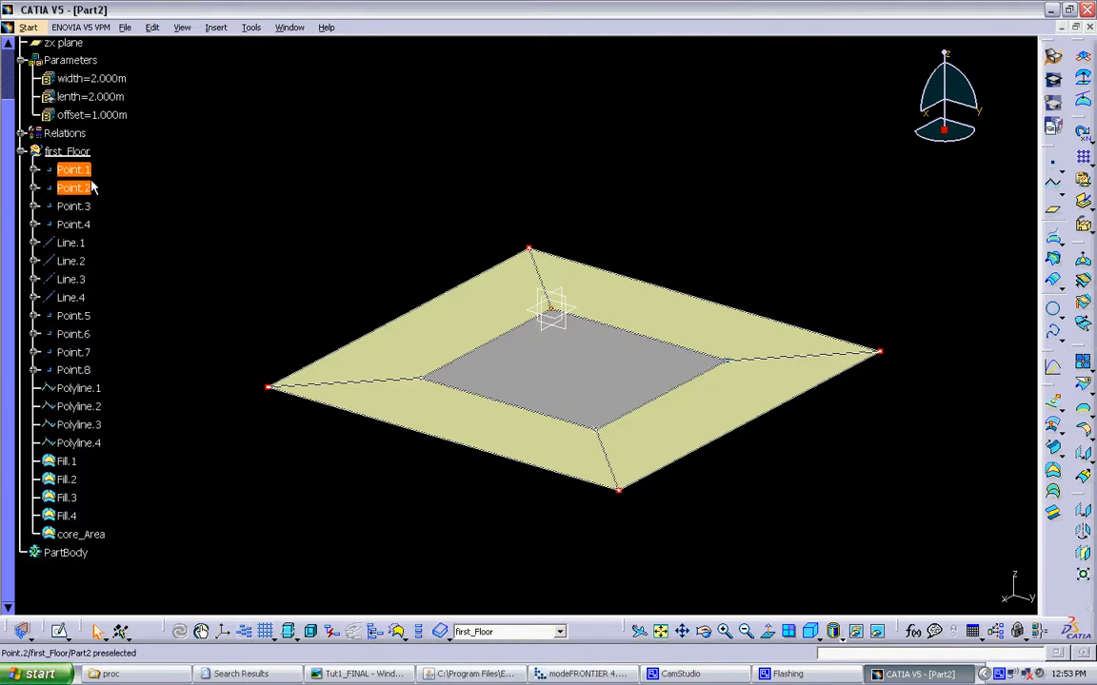
Inspect the inputs of the first_Floor geometrical set
{"action": "left_click", "coordinate": [67, 152]}
{"action": "right_click", "coordinate": [68, 152]}
{"action": "mouse_move", "coordinate": [160, 461]}
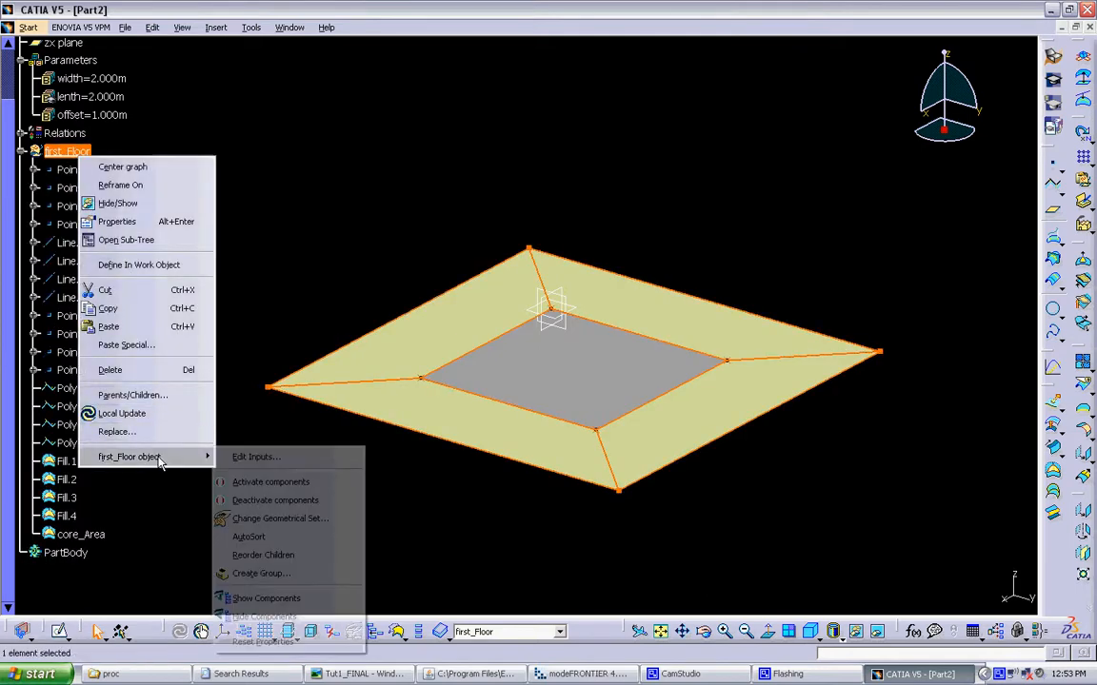
{"action": "left_click", "coordinate": [262, 458]}
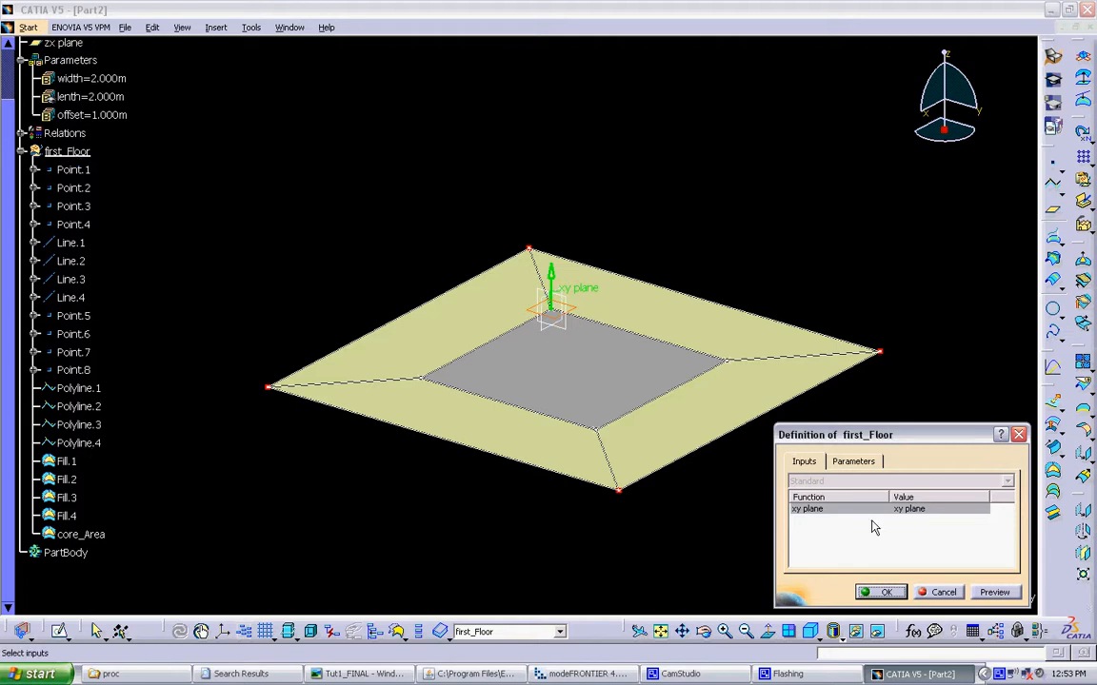
{"action": "left_click", "coordinate": [939, 593]}
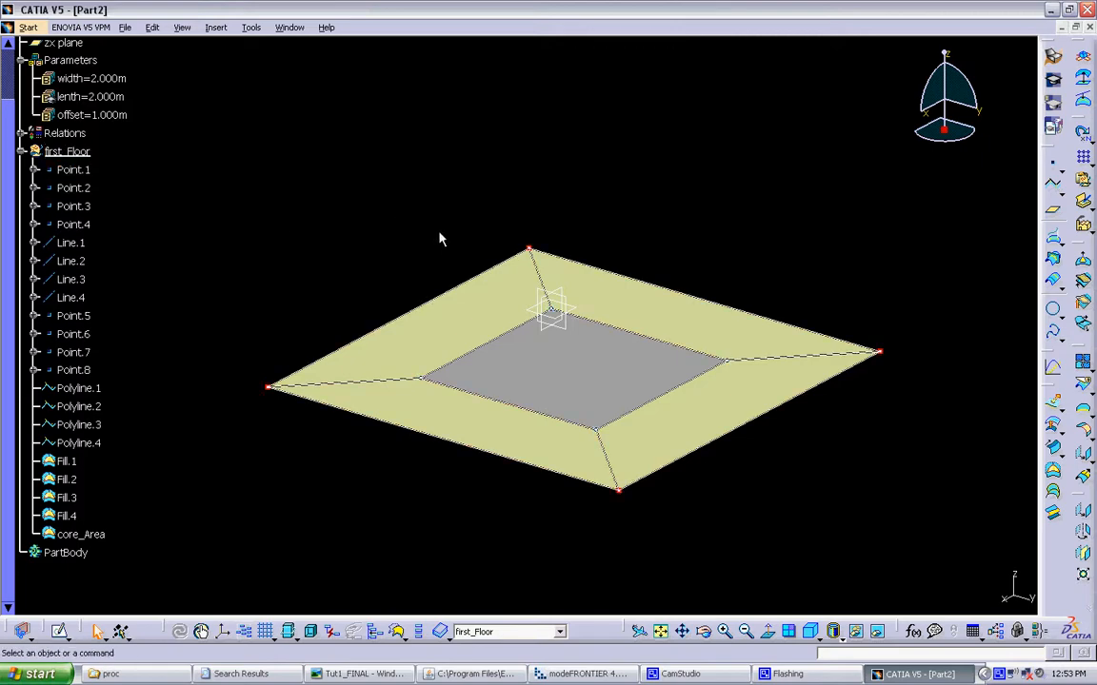
Create a reference plane offset 1 m from the xy plane
{"action": "middle_click_drag", "start_coordinate": [441, 237], "coordinate": [412, 241]}
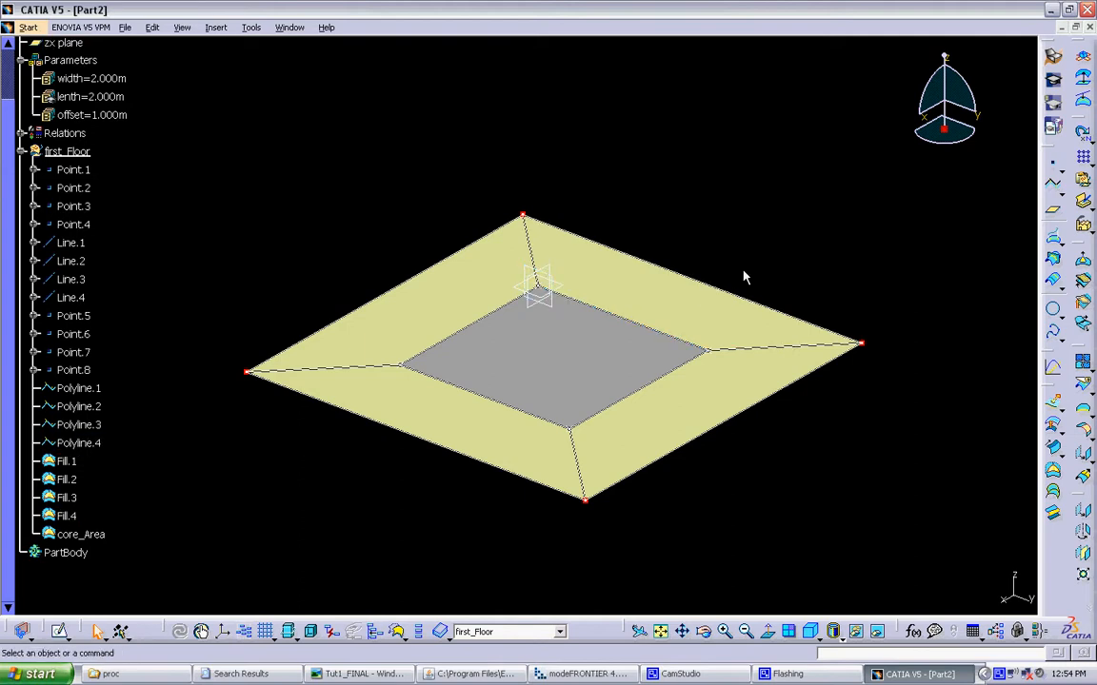
{"action": "left_click", "coordinate": [1054, 217]}
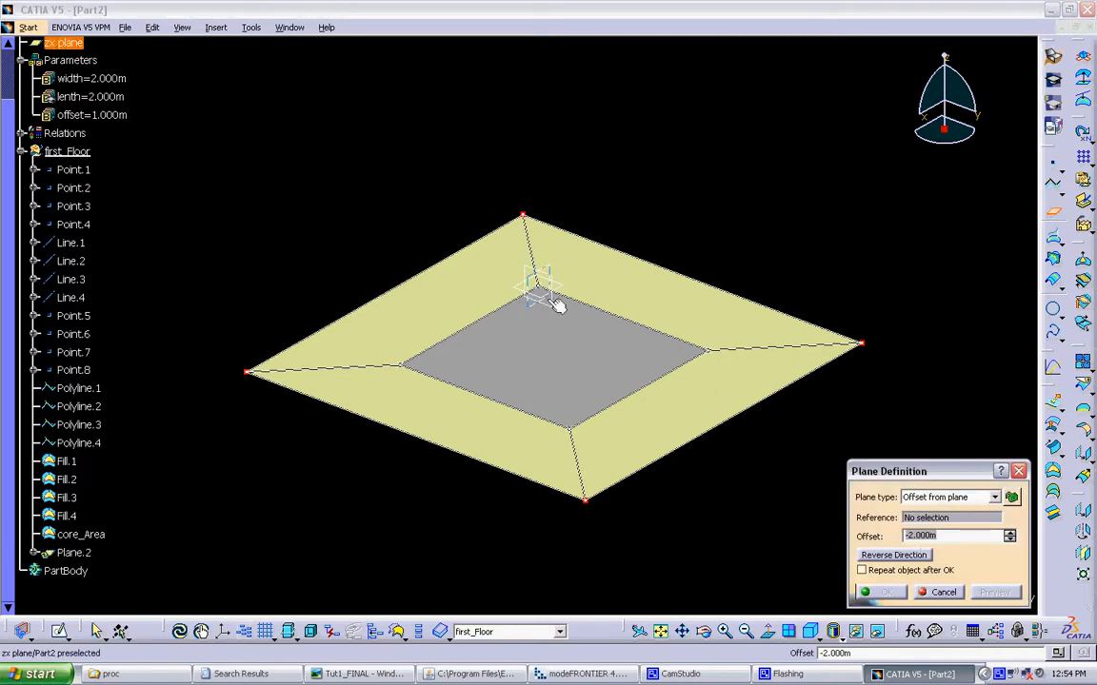
{"action": "left_click", "coordinate": [951, 497]}
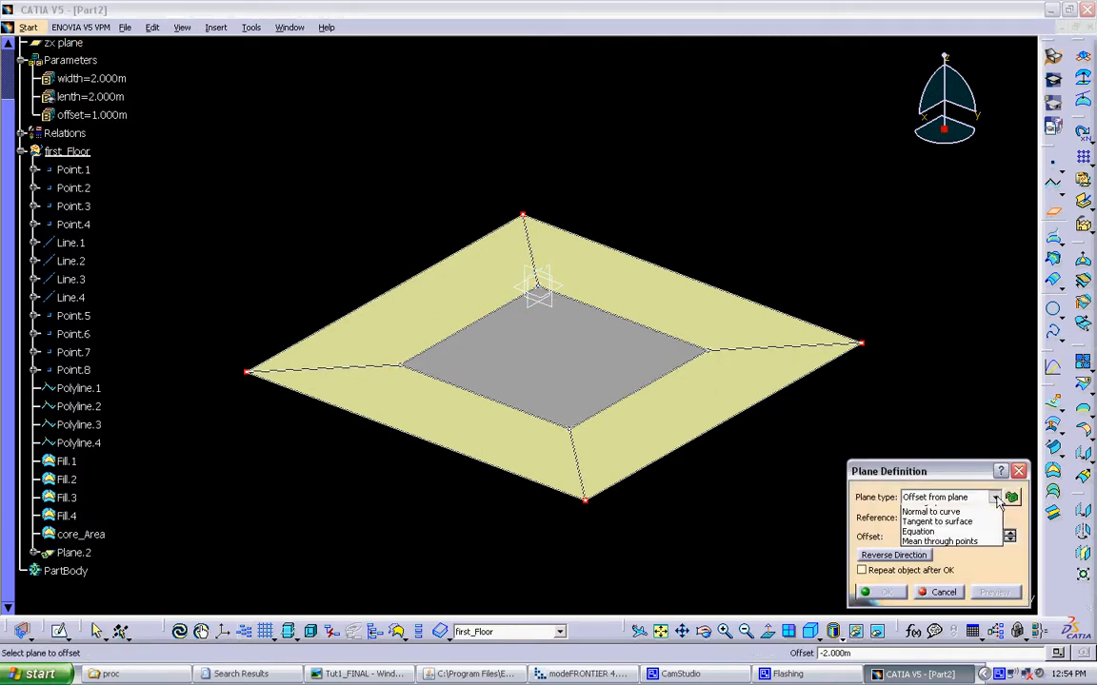
{"action": "left_click", "coordinate": [950, 490]}
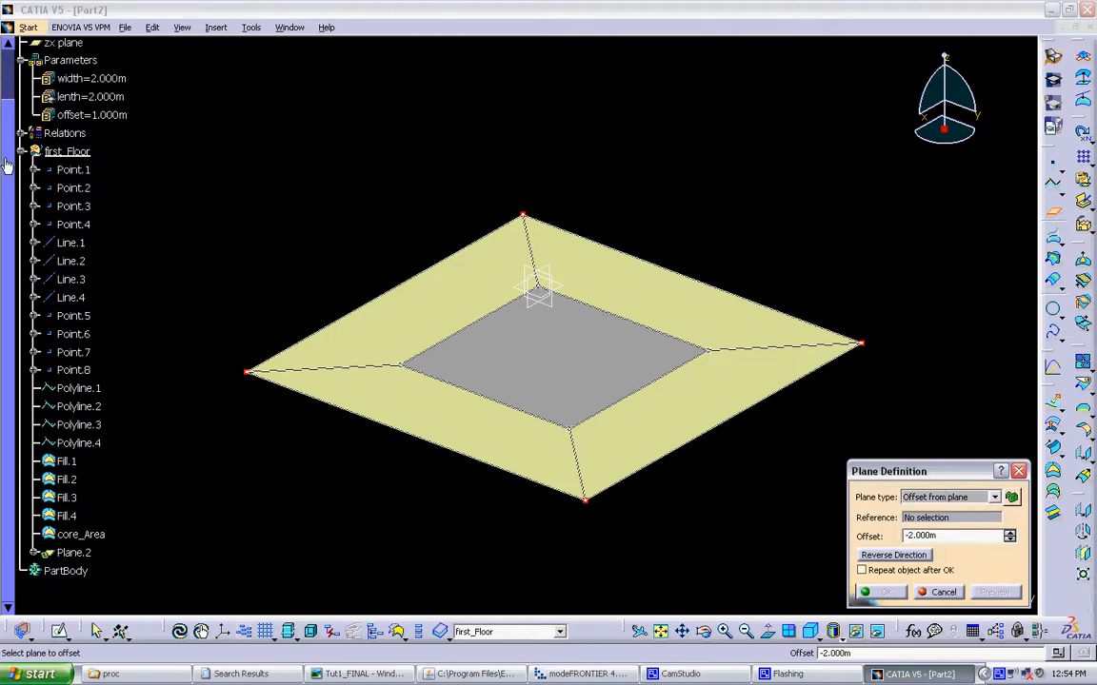
{"action": "scroll", "coordinate": [8, 164], "scroll_direction": "up", "scroll_amount": 1}
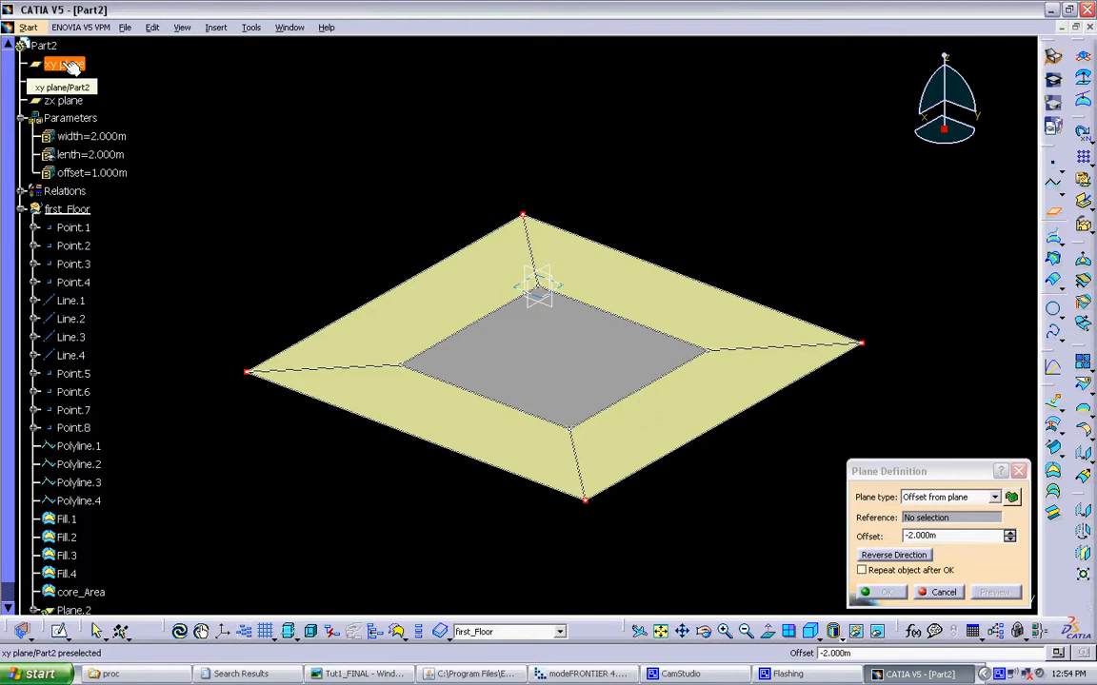
{"action": "left_click", "coordinate": [74, 68]}
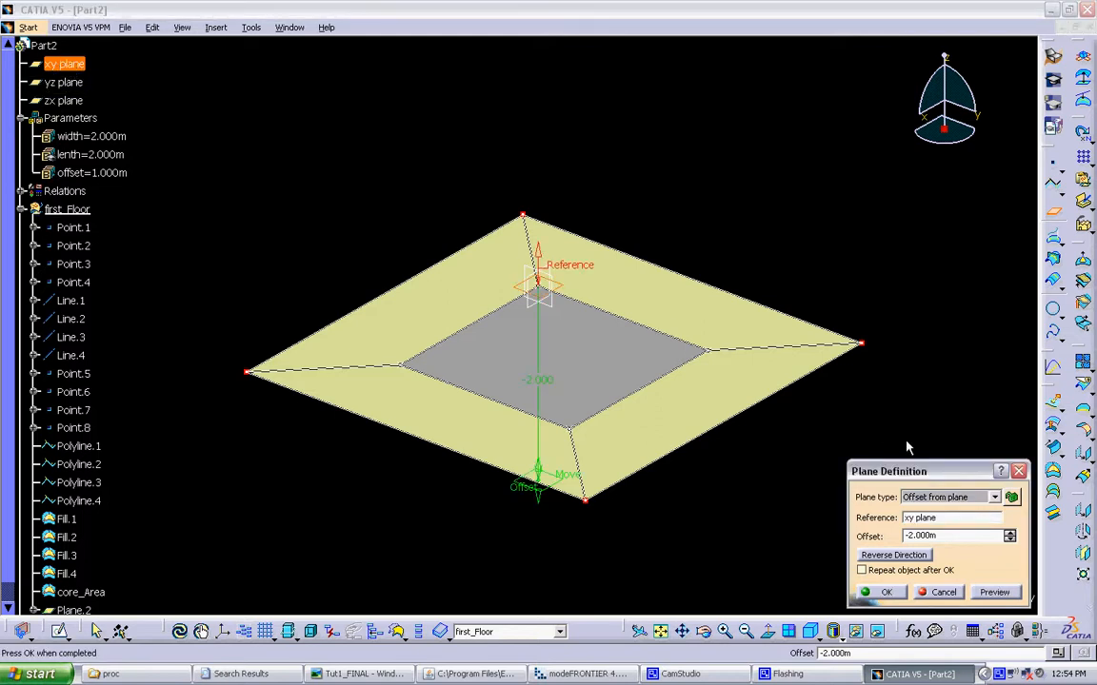
{"action": "left_click", "coordinate": [1009, 533]}
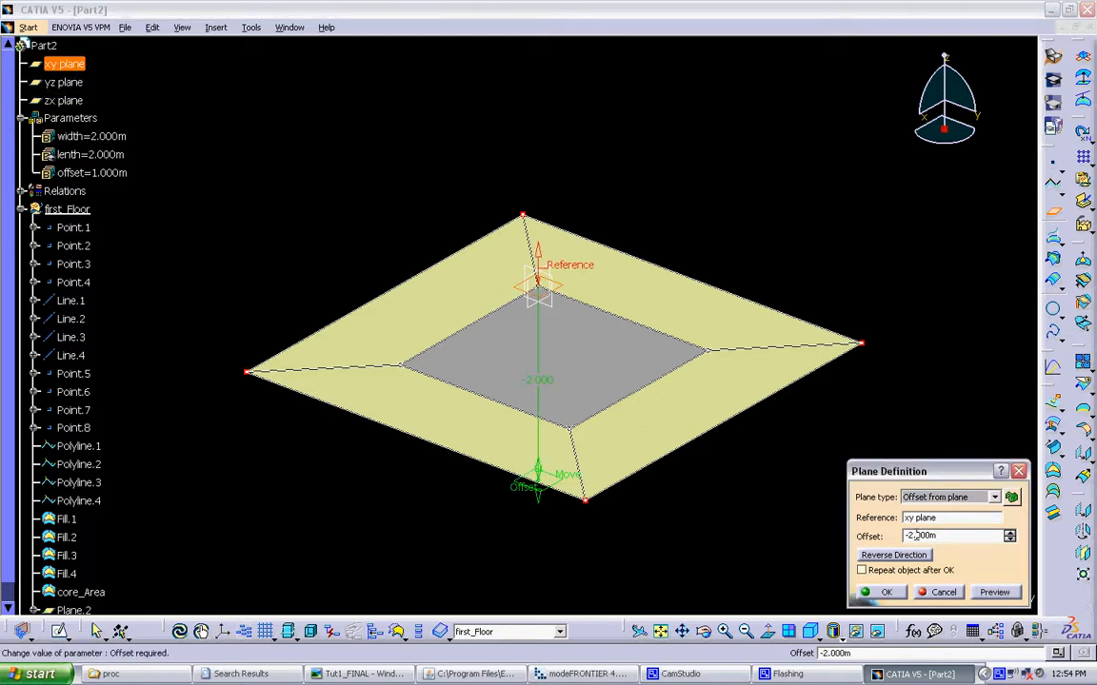
{"action": "left_click", "coordinate": [1009, 533]}
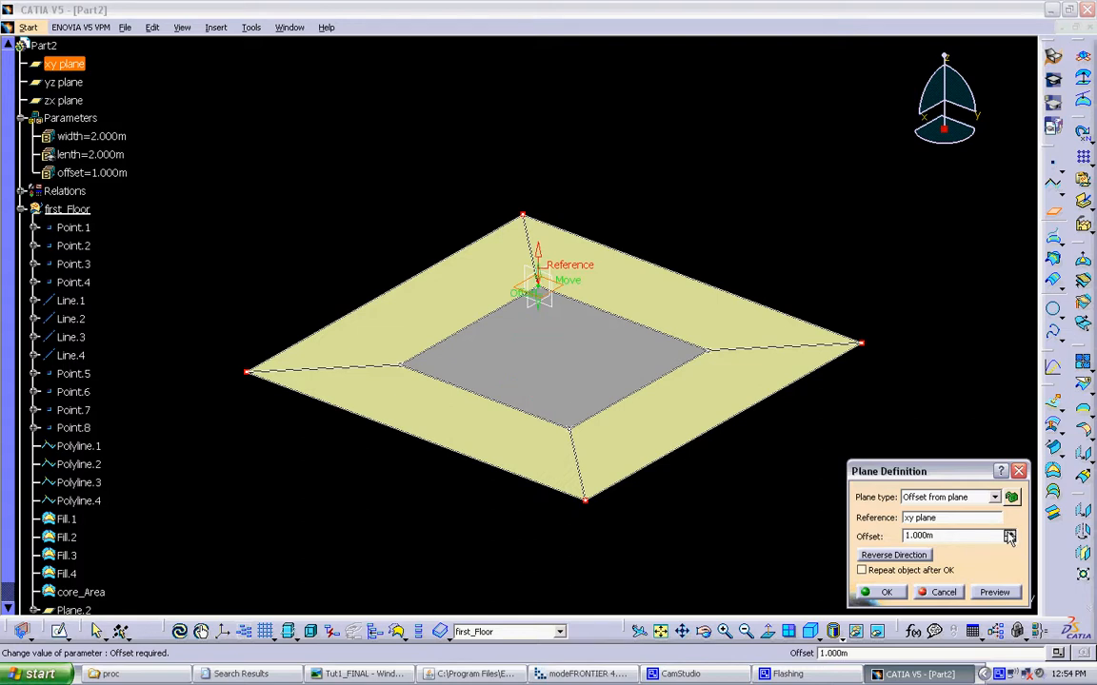
{"action": "left_click", "coordinate": [887, 593]}
Change the support plane of Point.1 from the xy plane to the new offset plane, Plane.2
{"action": "middle_click_drag", "start_coordinate": [788, 514], "coordinate": [633, 328]}
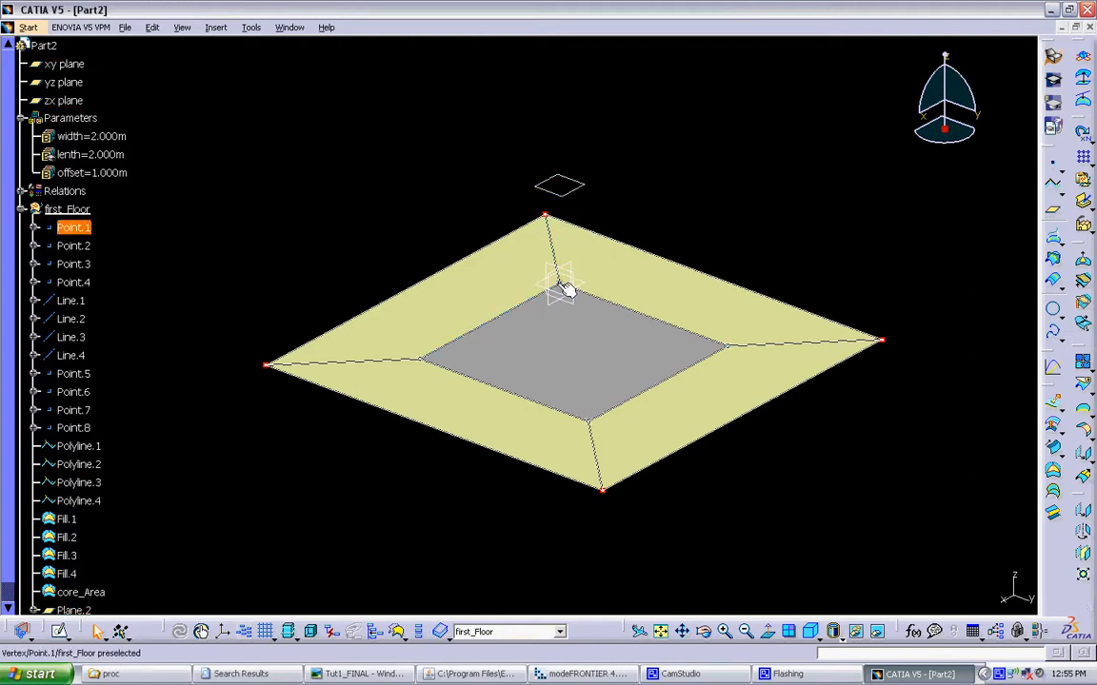
{"action": "double_click", "coordinate": [69, 228]}
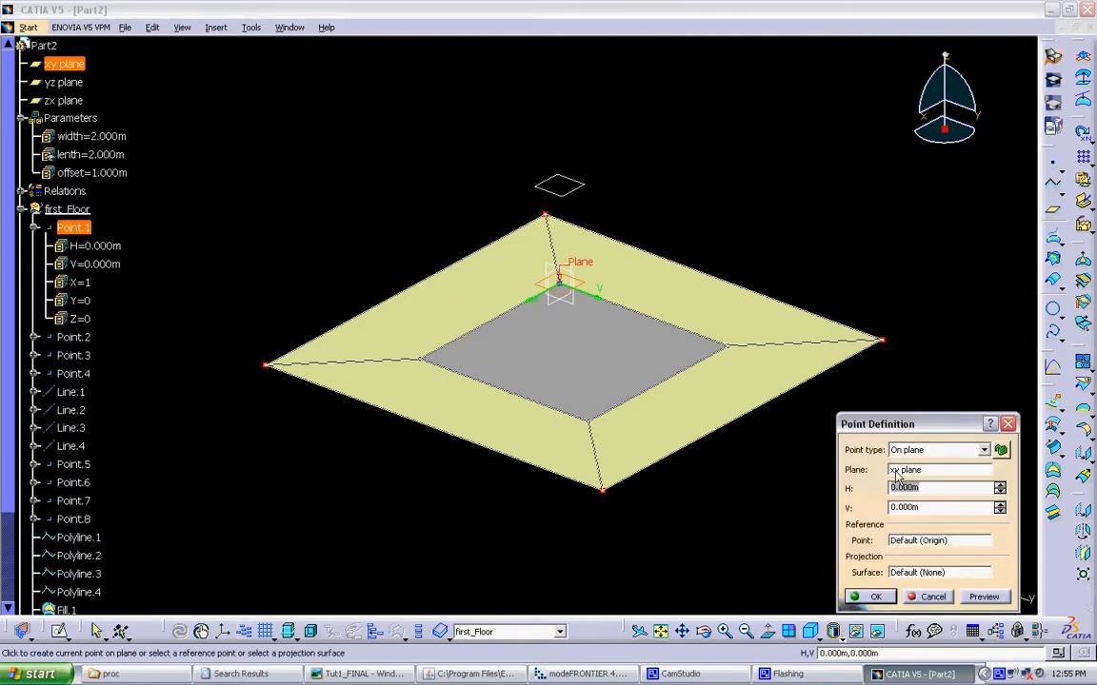
{"action": "left_click", "coordinate": [928, 471]}
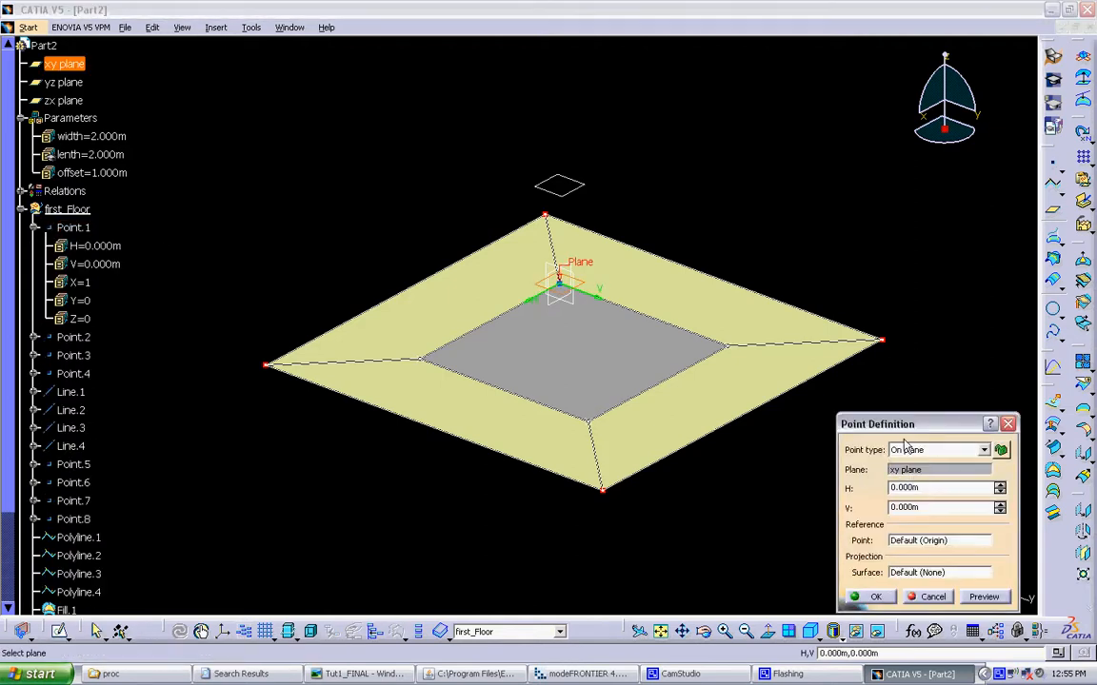
{"action": "left_click", "coordinate": [584, 189]}
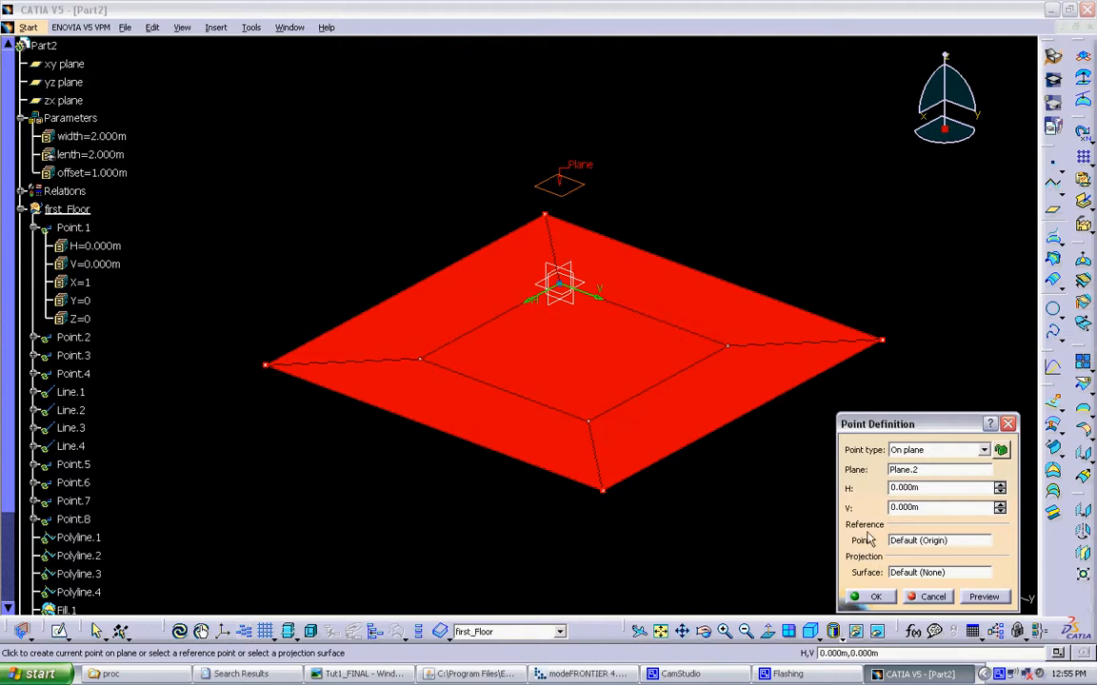
{"action": "left_click", "coordinate": [877, 597]}
{"action": "middle_click_drag", "start_coordinate": [760, 415], "coordinate": [776, 495]}
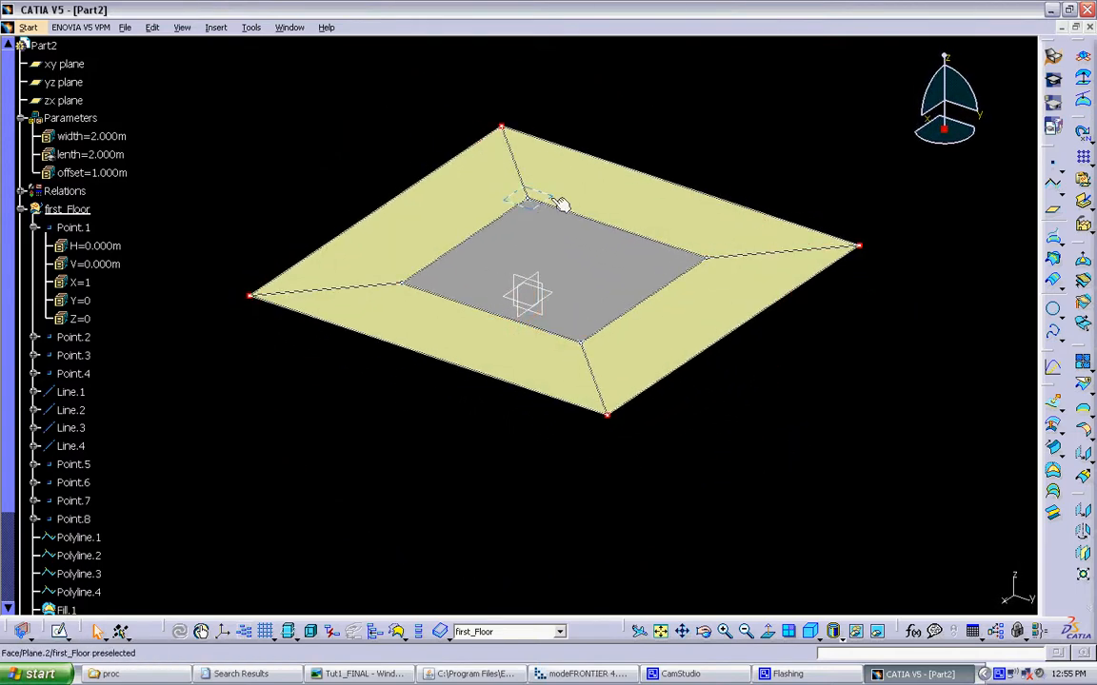
{"action": "left_click", "coordinate": [34, 228]}
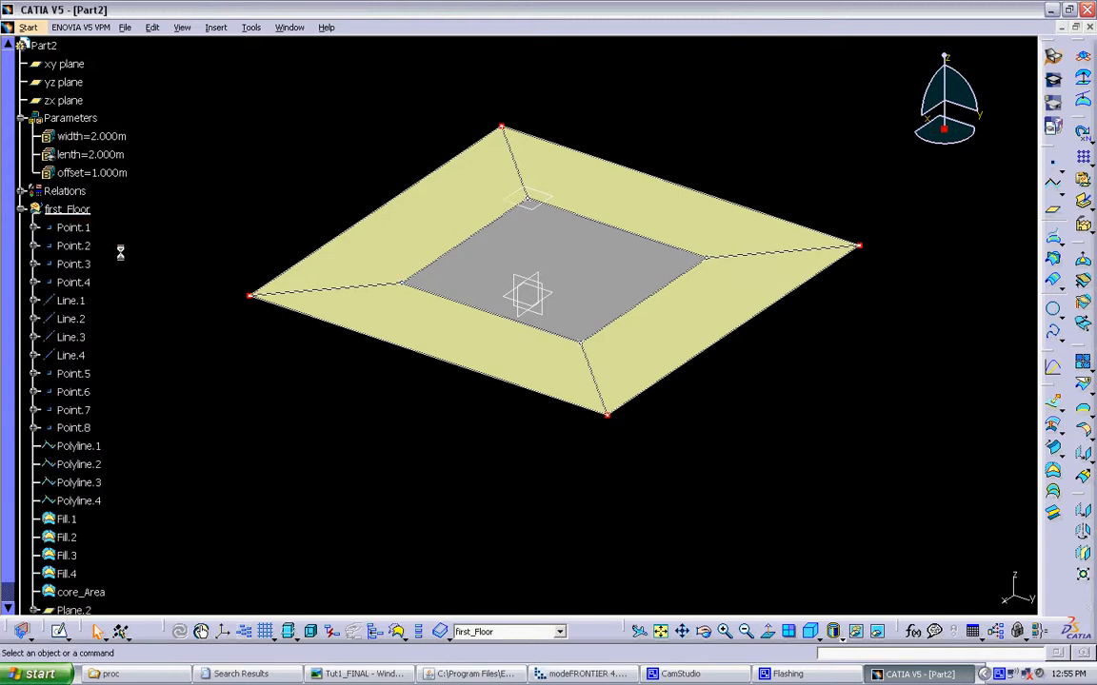
Set the Offset parameter of Plane.2 to 2 m
{"action": "scroll", "coordinate": [117, 250], "scroll_direction": "down", "scroll_amount": 1}
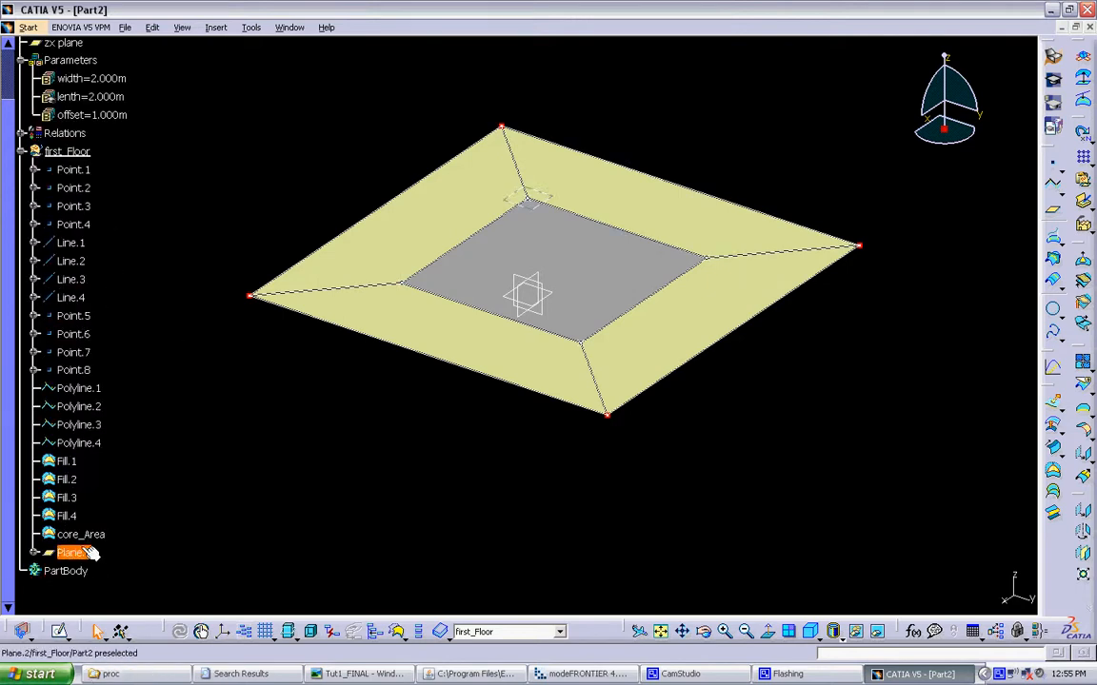
{"action": "left_click", "coordinate": [35, 555]}
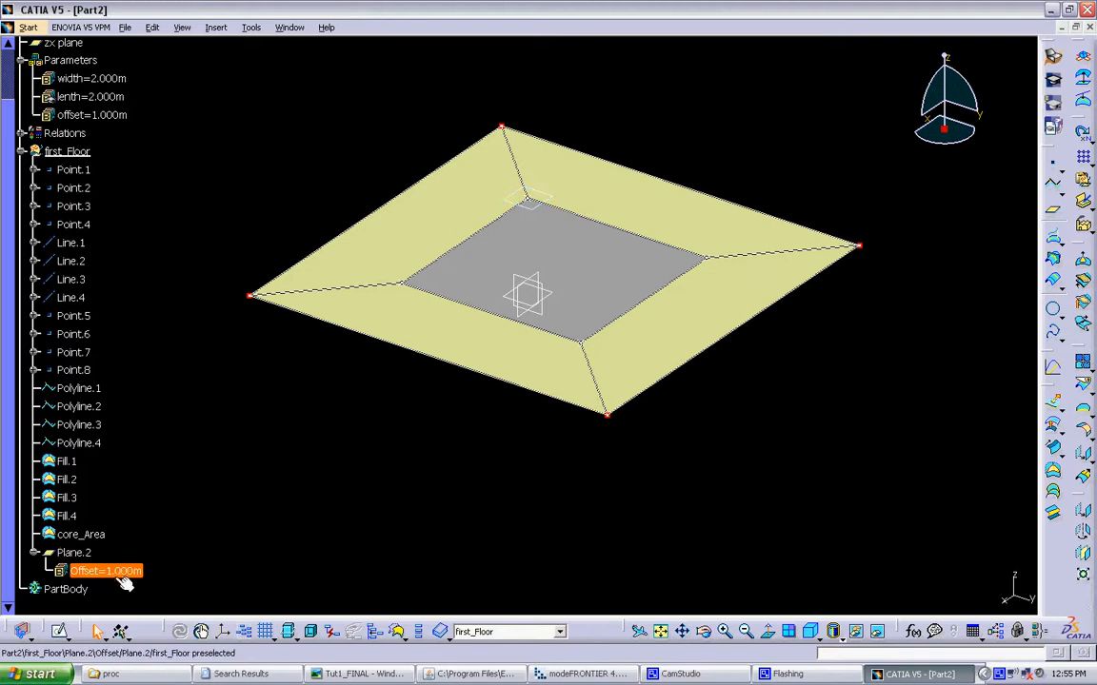
{"action": "double_click", "coordinate": [112, 571]}
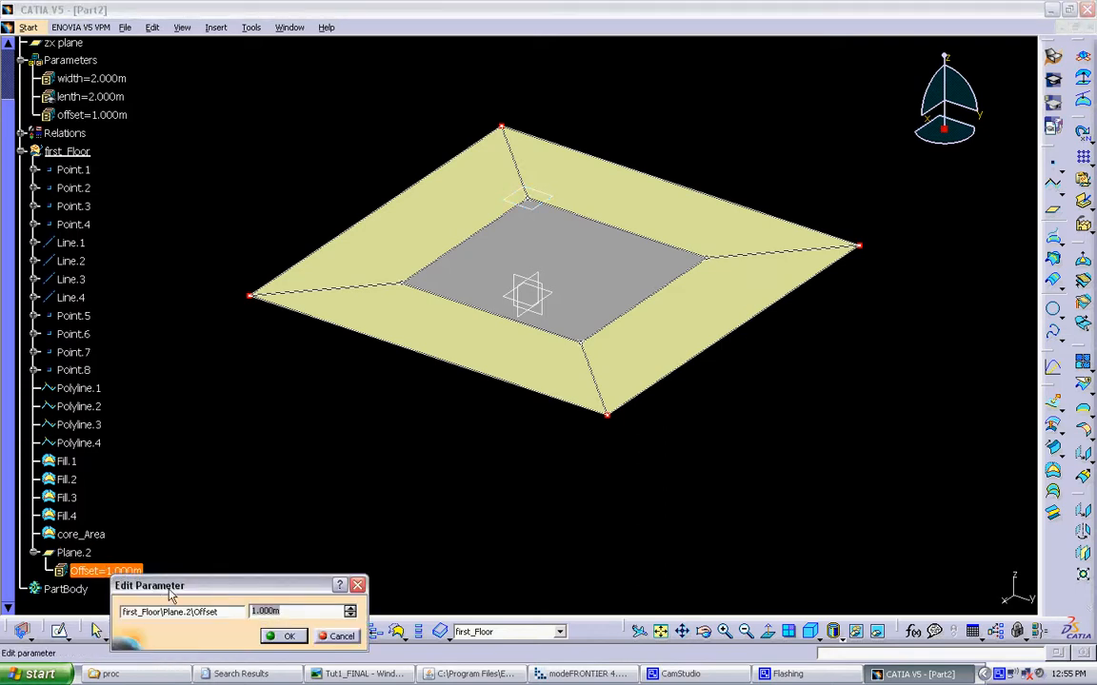
{"action": "type", "text": "2"}
{"action": "left_click", "coordinate": [290, 637]}
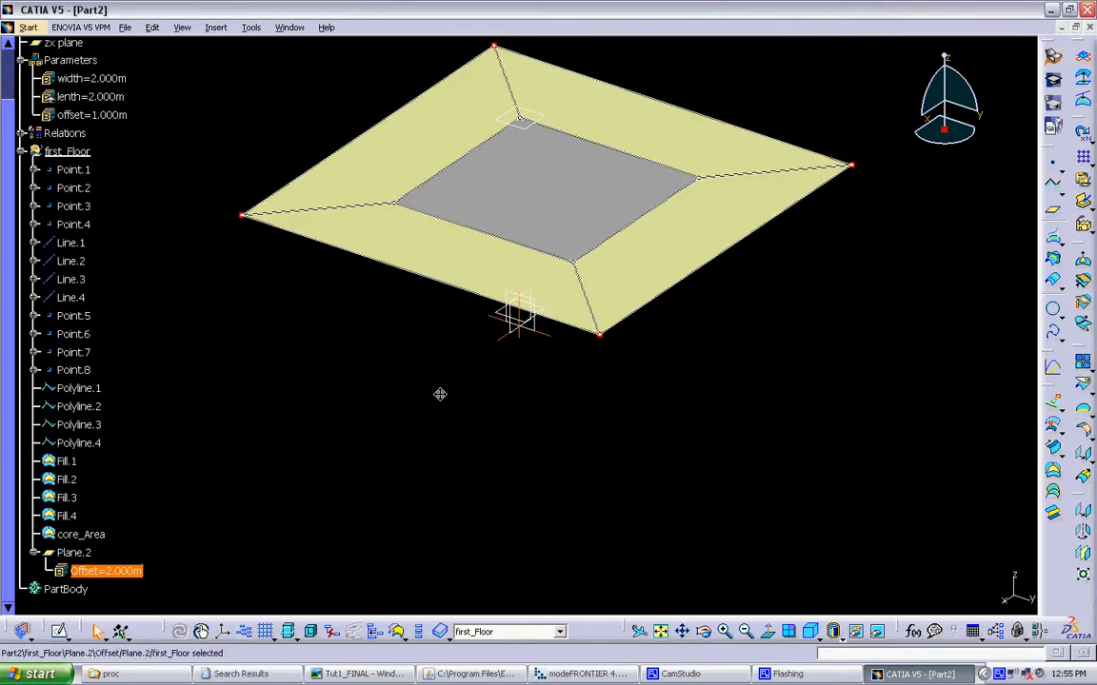
Set the Offset parameter of Plane.2 to 1 m
{"action": "double_click", "coordinate": [106, 571]}
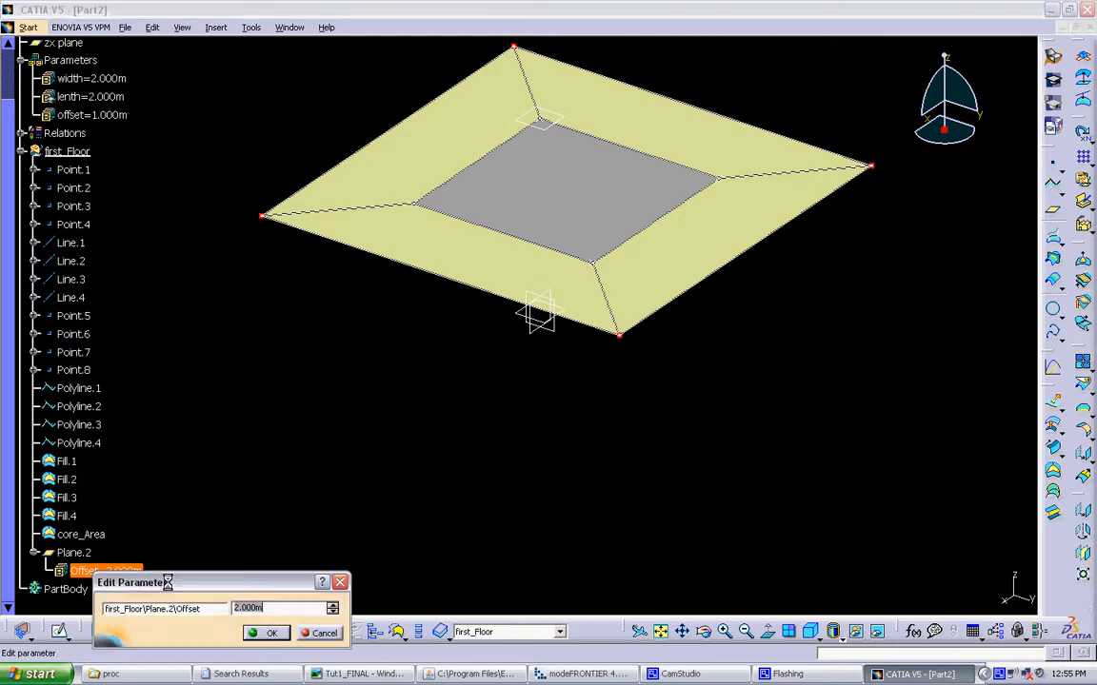
{"action": "left_click_drag", "start_coordinate": [239, 608], "coordinate": [233, 608]}
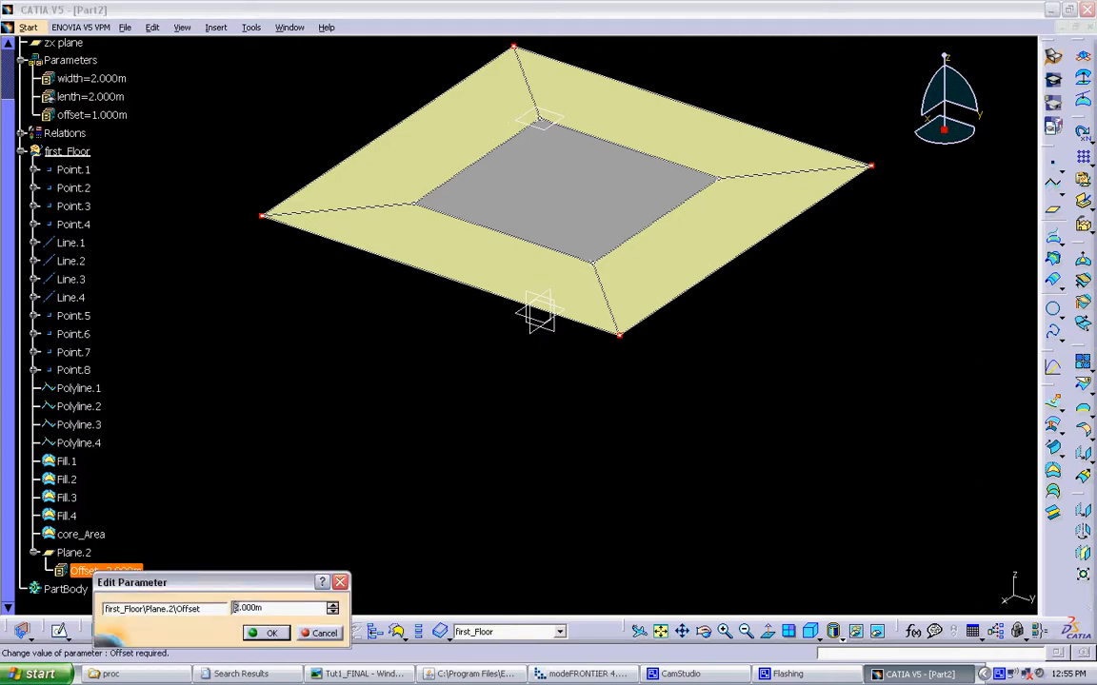
{"action": "left_click", "coordinate": [271, 634]}
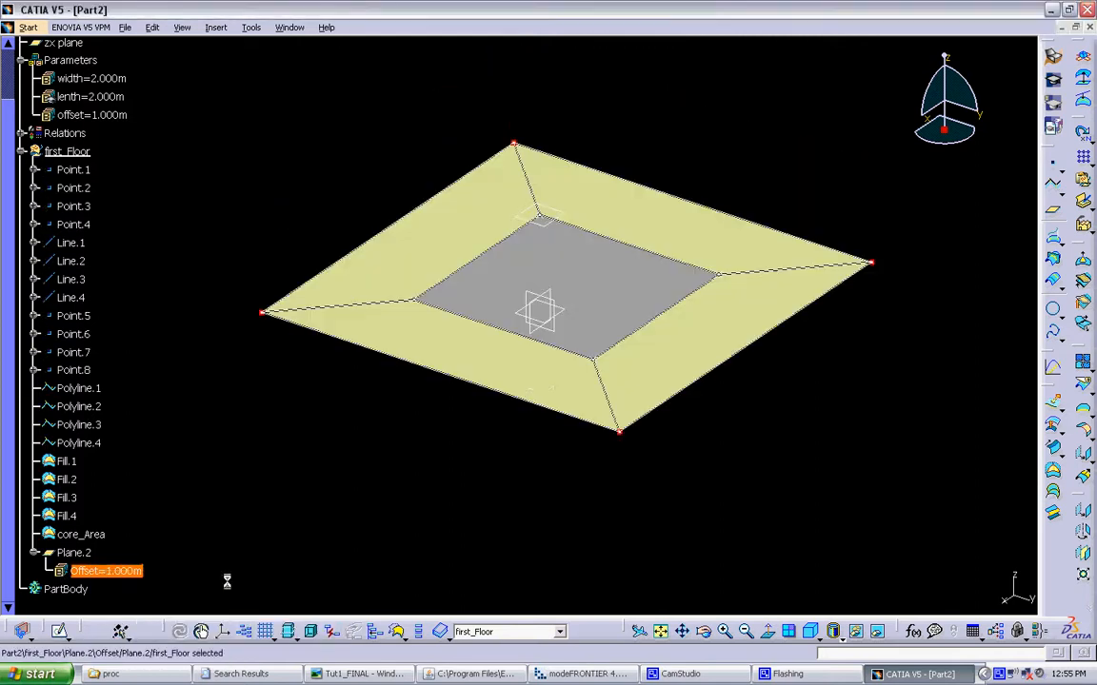
Set the Offset parameter of Plane.2 to 0 m
{"action": "double_click", "coordinate": [72, 571]}
{"action": "type", "text": "0"}
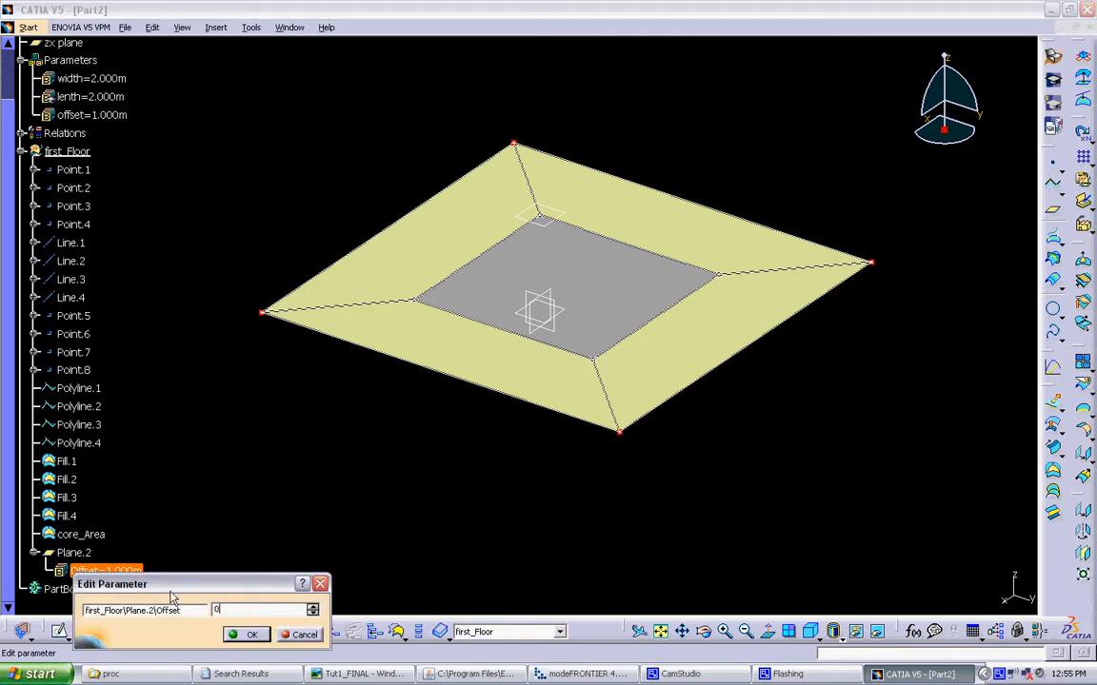
{"action": "left_click", "coordinate": [249, 635]}
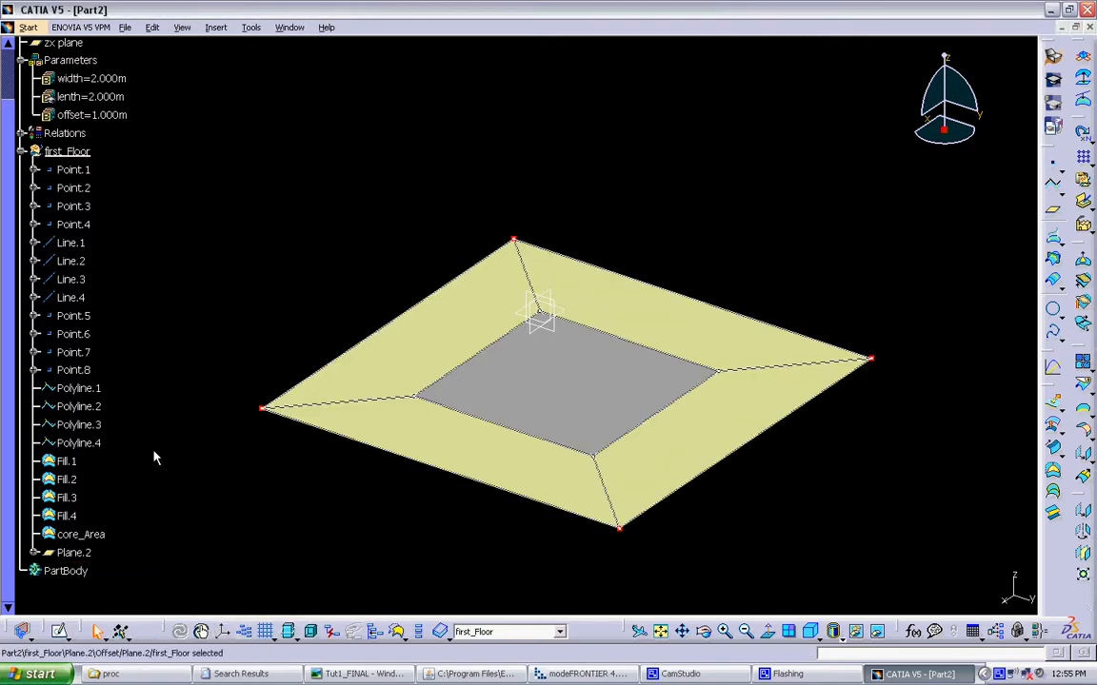
Review which inputs the first_Floor geometrical set depends on, leaving its definition as it is
{"action": "scroll", "coordinate": [155, 458], "scroll_direction": "up", "scroll_amount": 2}
{"action": "right_click", "coordinate": [66, 269]}
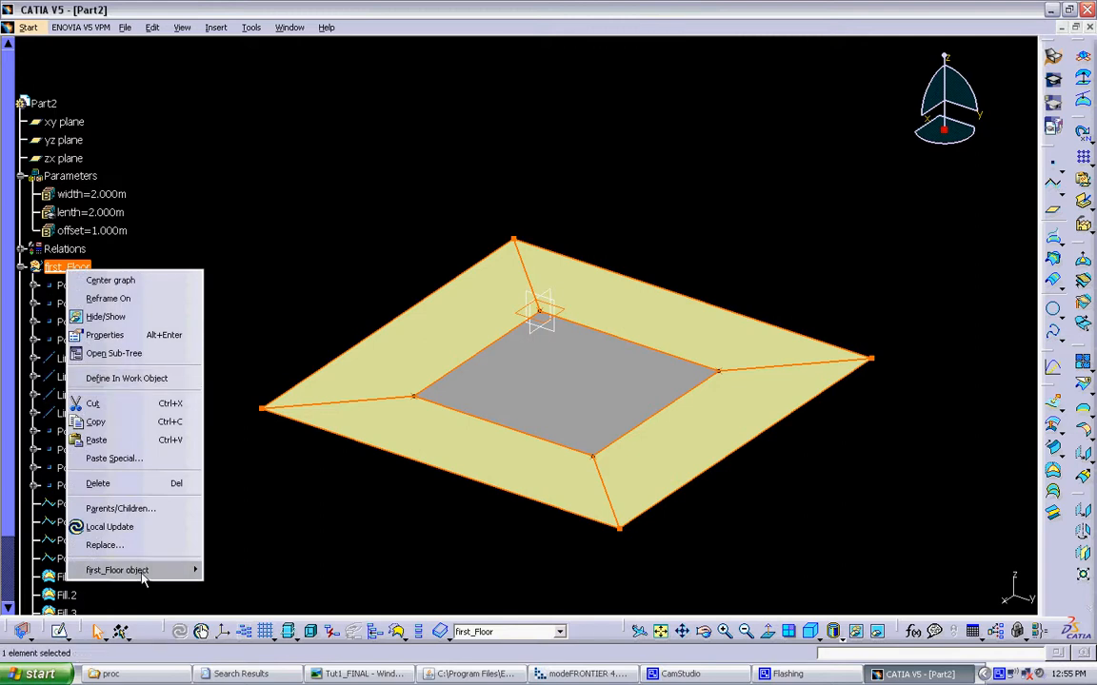
{"action": "mouse_move", "coordinate": [142, 577]}
{"action": "left_click", "coordinate": [245, 385]}
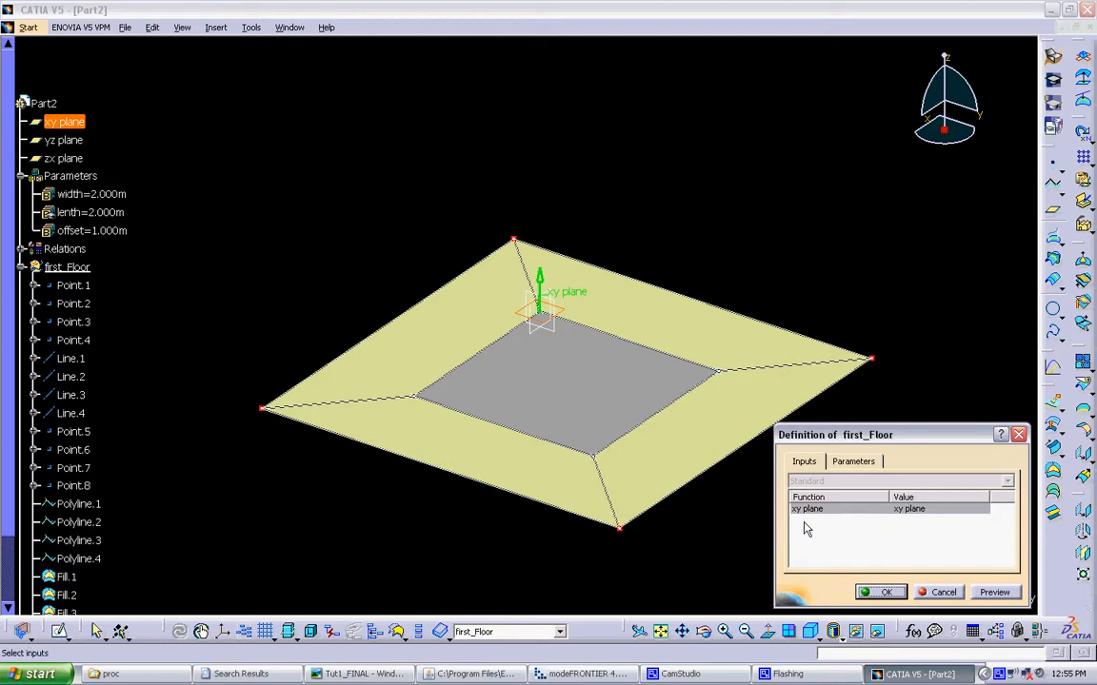
{"action": "left_click", "coordinate": [940, 593]}
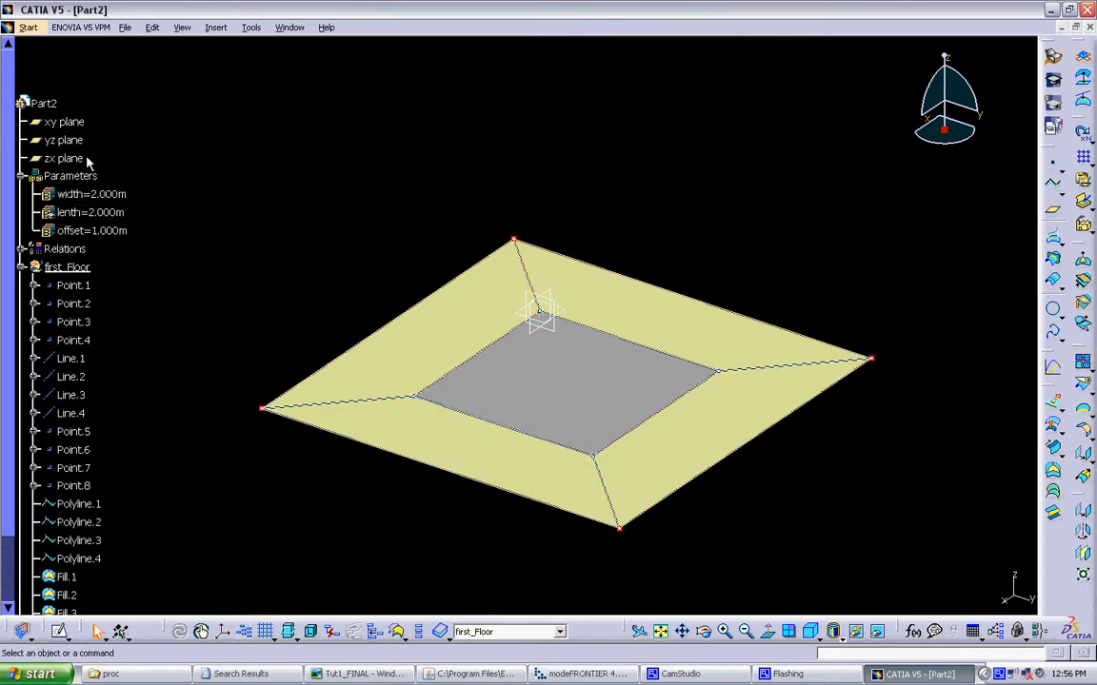
Cut Formula.1 to Formula.4 and Formula.6 to Formula.13 from Relations and paste them into the first_Floor geometrical set
{"action": "left_click", "coordinate": [21, 249]}
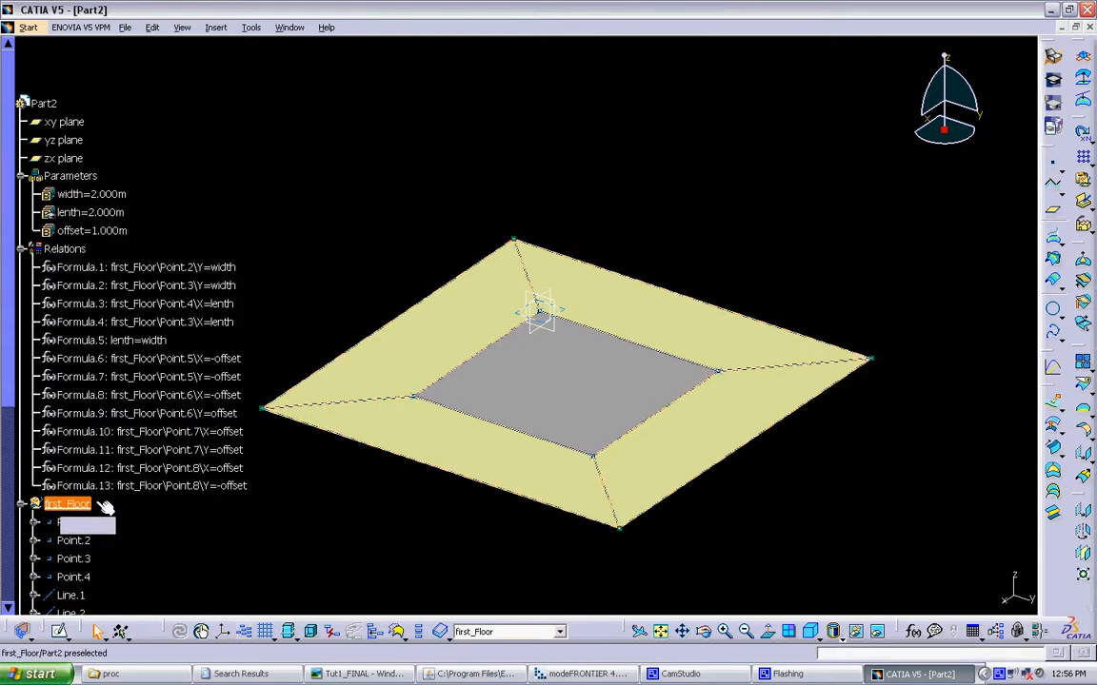
{"action": "scroll", "coordinate": [98, 486], "scroll_direction": "down", "scroll_amount": 1}
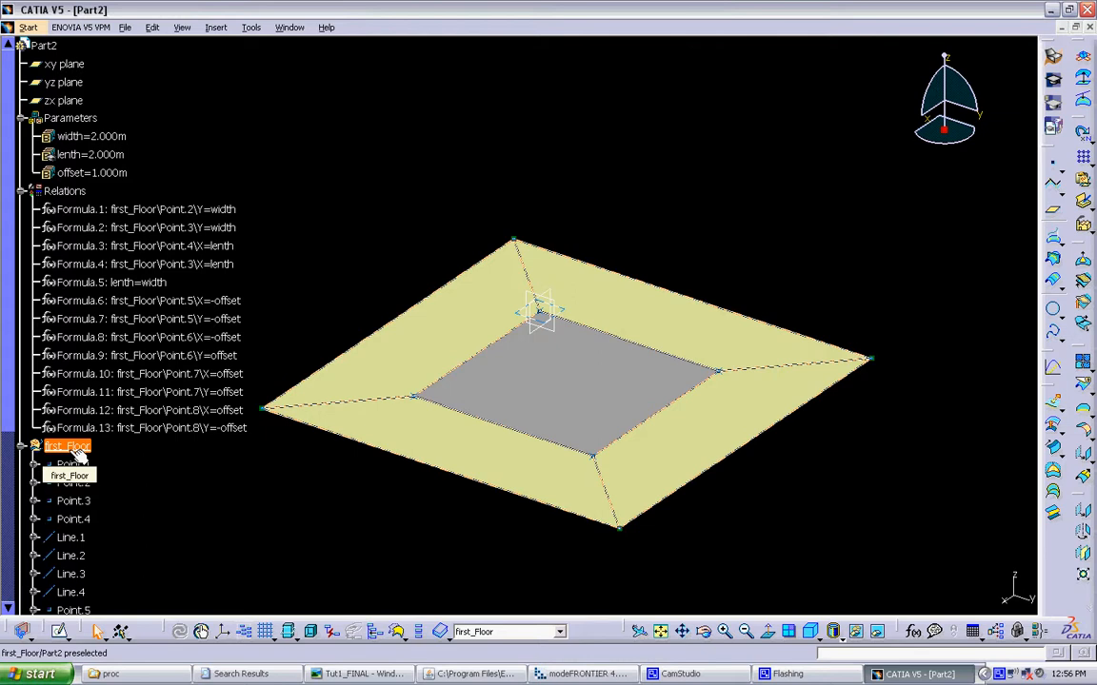
{"action": "left_click", "coordinate": [171, 433]}
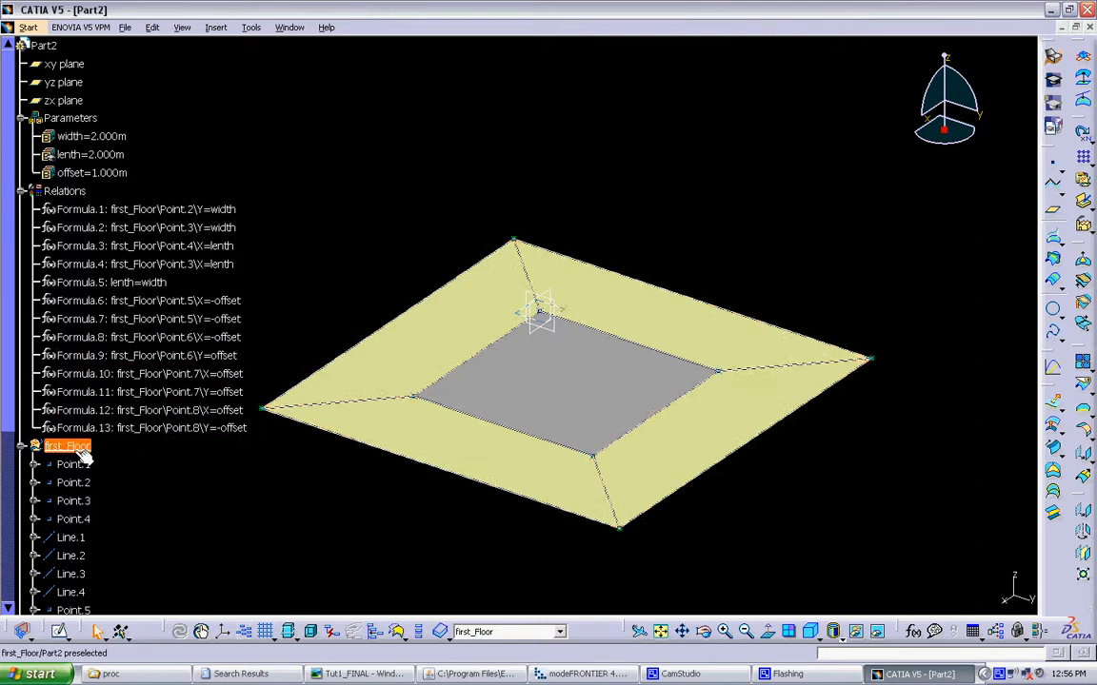
{"action": "left_click", "coordinate": [123, 429]}
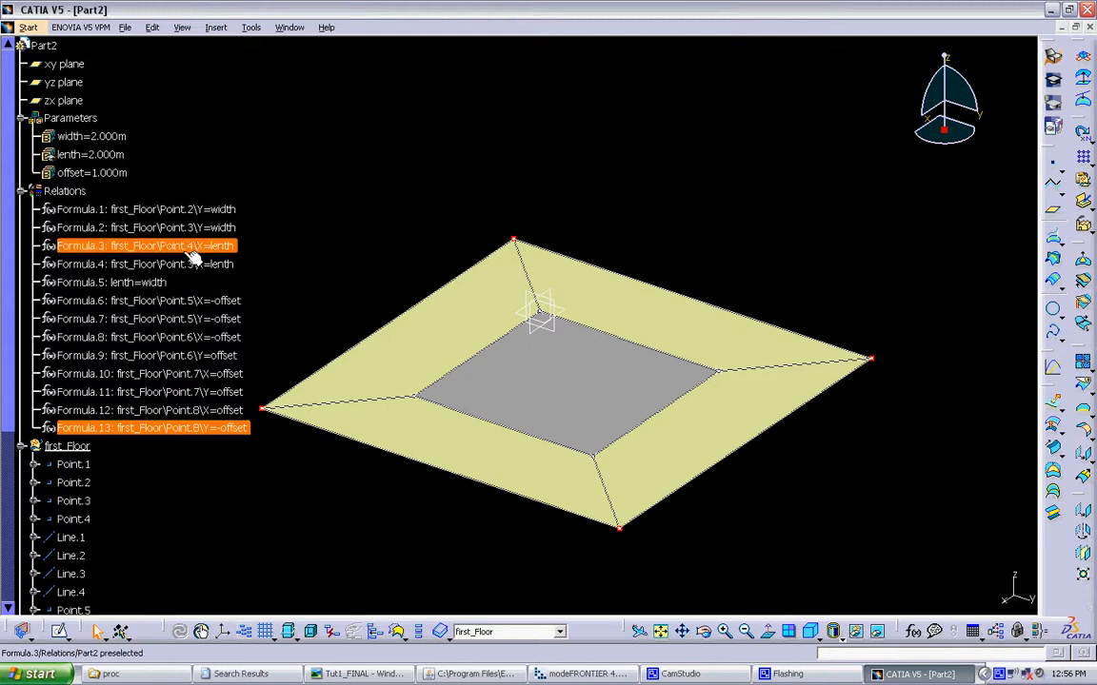
{"action": "left_click", "coordinate": [185, 303], "text": "shift"}
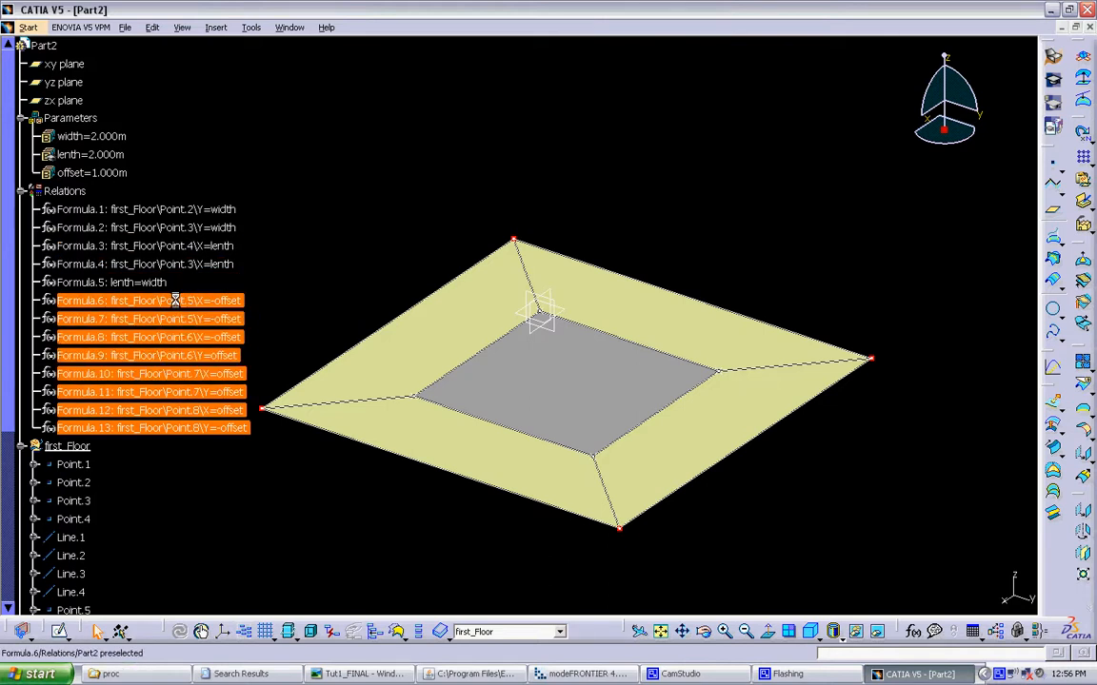
{"action": "left_click", "coordinate": [219, 268], "text": "ctrl"}
{"action": "left_click", "coordinate": [231, 245], "text": "ctrl"}
{"action": "left_click", "coordinate": [231, 224], "text": "ctrl"}
{"action": "left_click", "coordinate": [214, 209], "text": "ctrl"}
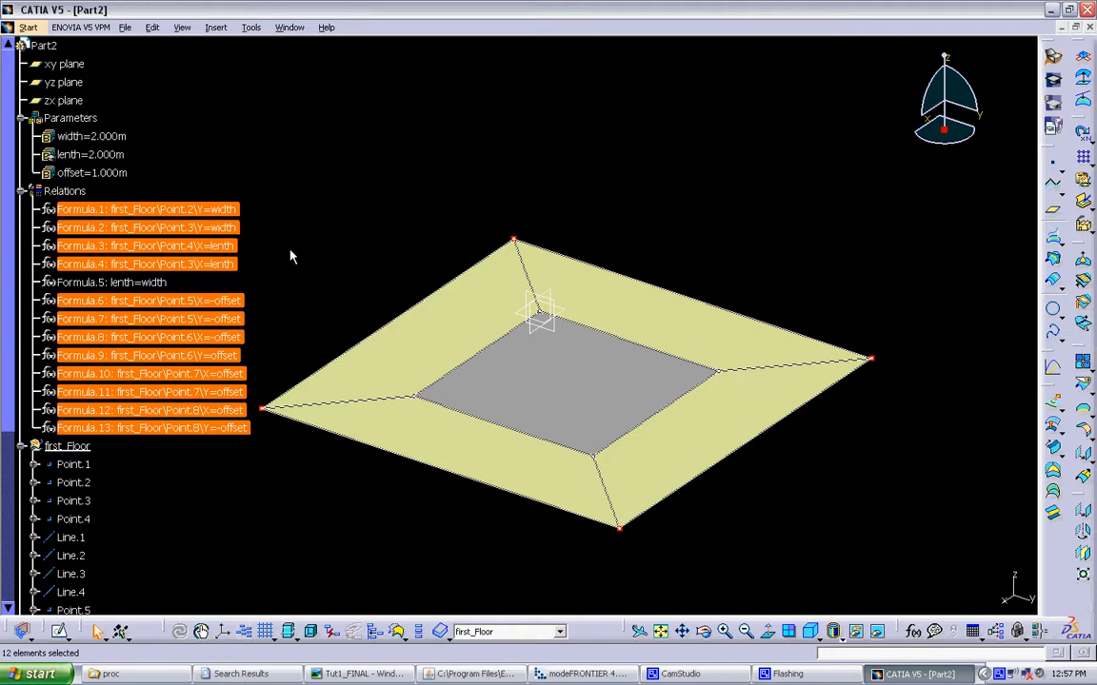
{"action": "key", "text": "Delete"}
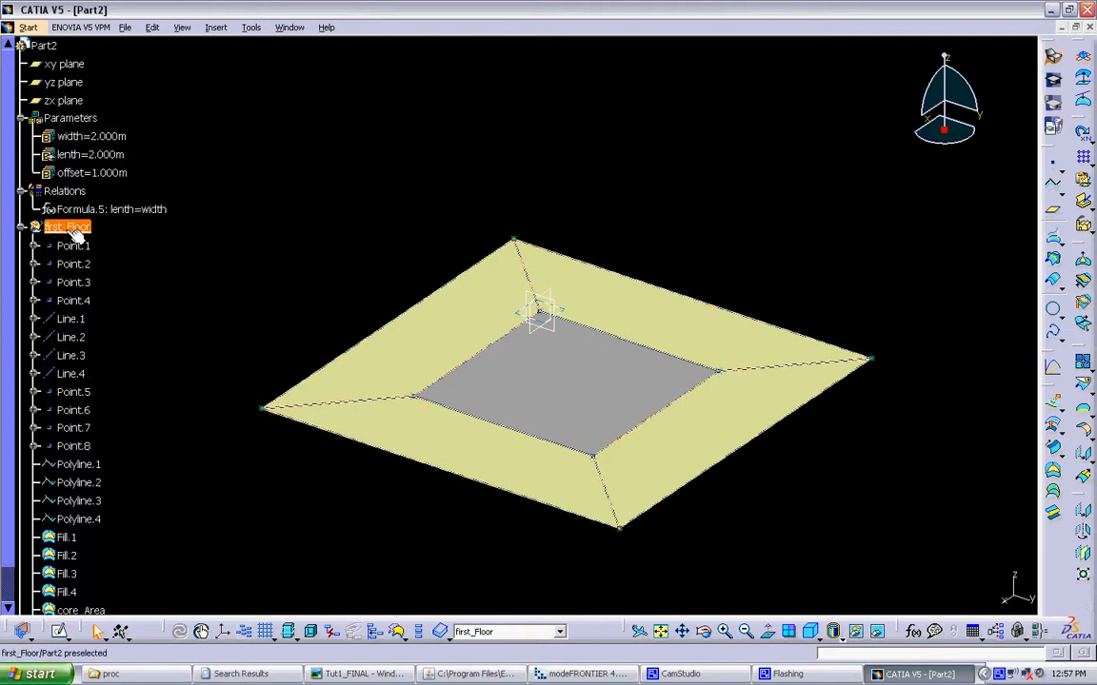
{"action": "left_click", "coordinate": [76, 236]}
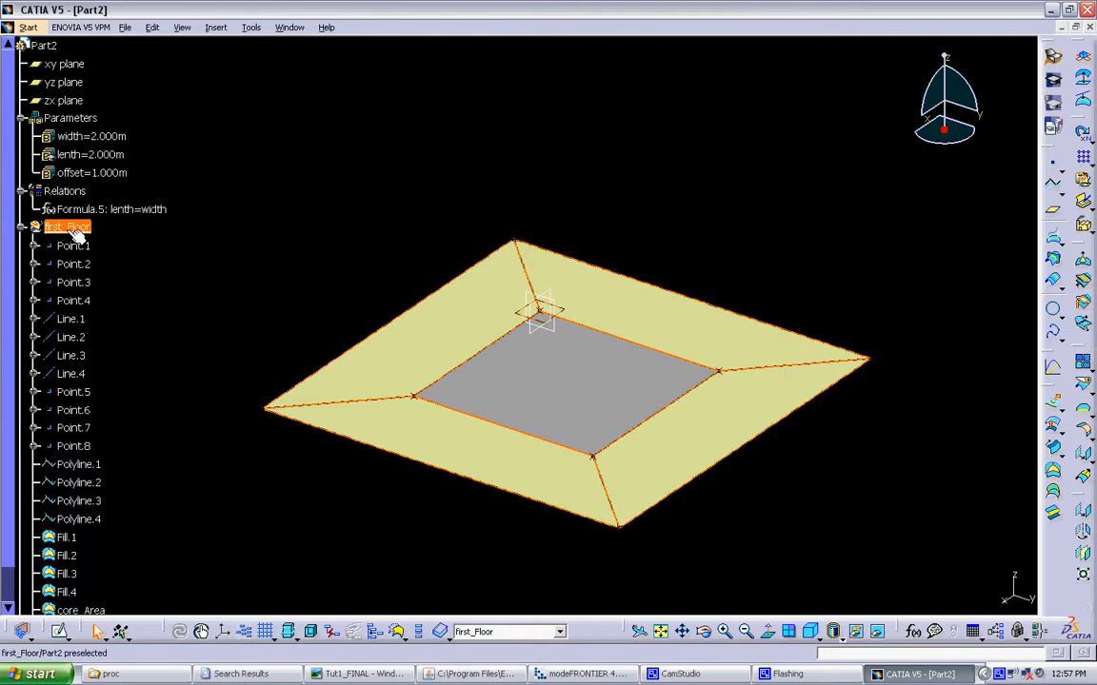
{"action": "left_click", "coordinate": [357, 296]}
{"action": "key", "text": "ctrl+z"}
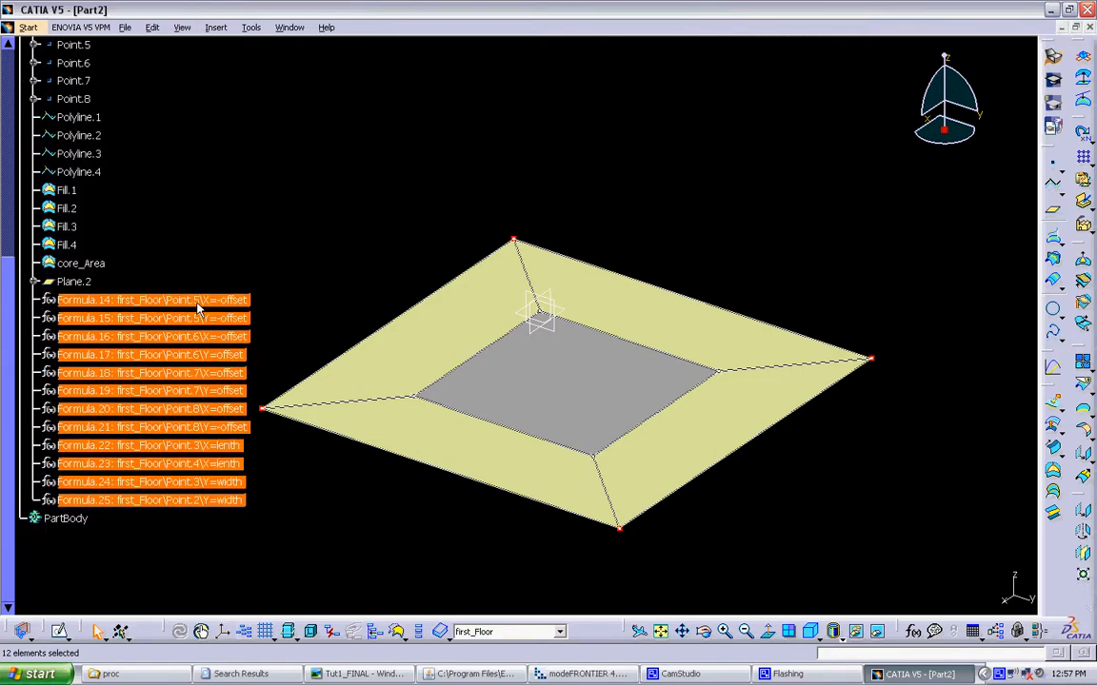
{"action": "left_click", "coordinate": [243, 247]}
Examine the formulas now inside first_Floor and check the xy plane, offset, lenth and width entries among its inputs
{"action": "scroll", "coordinate": [199, 239], "scroll_direction": "up", "scroll_amount": 6}
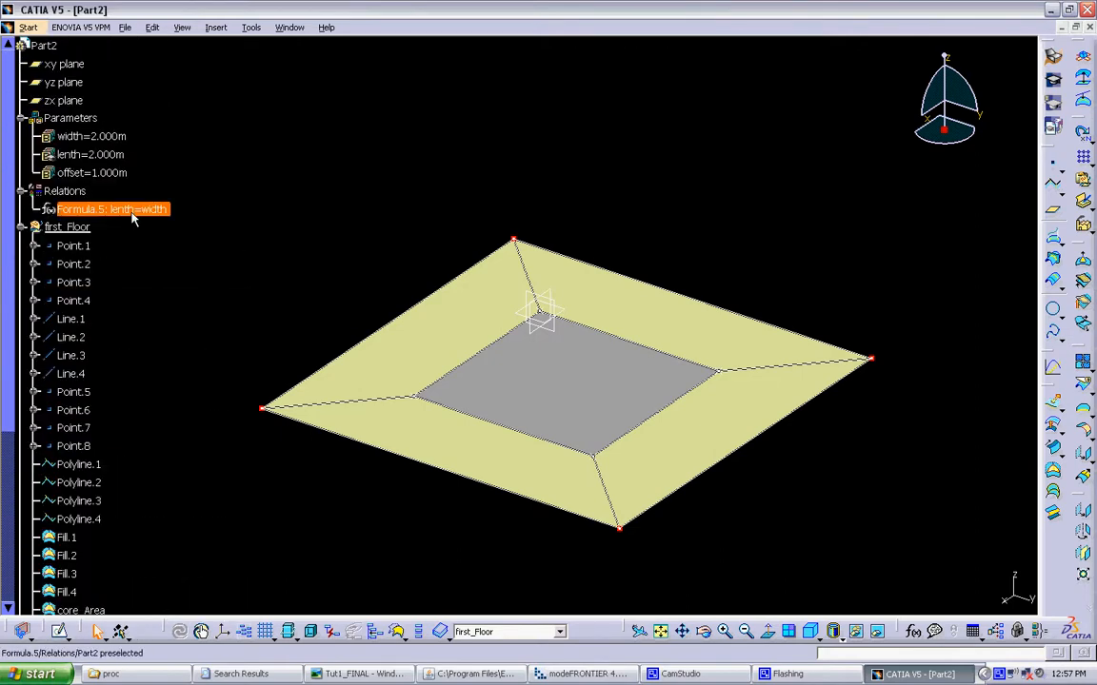
{"action": "left_click", "coordinate": [67, 227]}
{"action": "scroll", "coordinate": [362, 276], "scroll_direction": "down", "scroll_amount": 3}
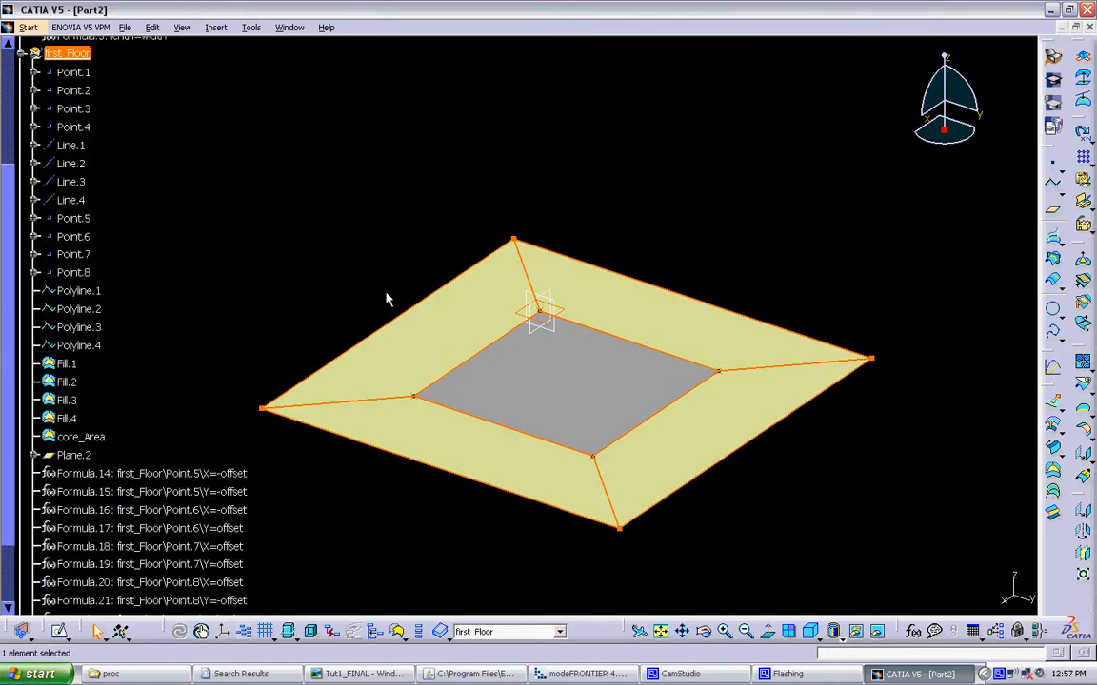
{"action": "scroll", "coordinate": [322, 287], "scroll_direction": "up", "scroll_amount": 2}
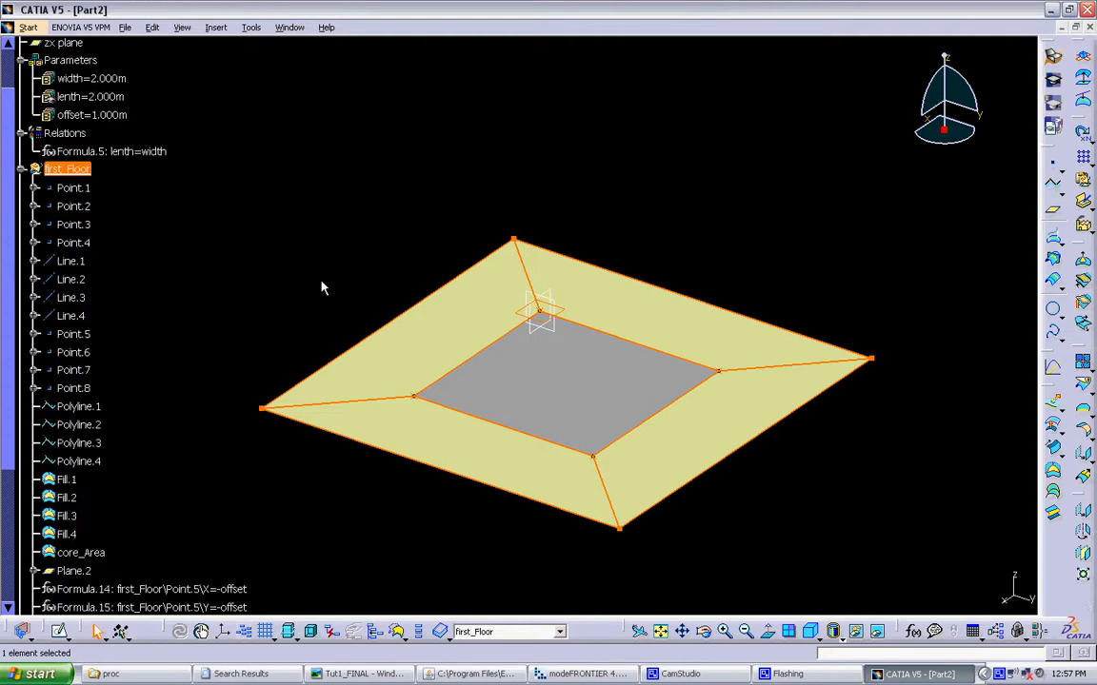
{"action": "right_click", "coordinate": [84, 171]}
{"action": "mouse_move", "coordinate": [143, 469]}
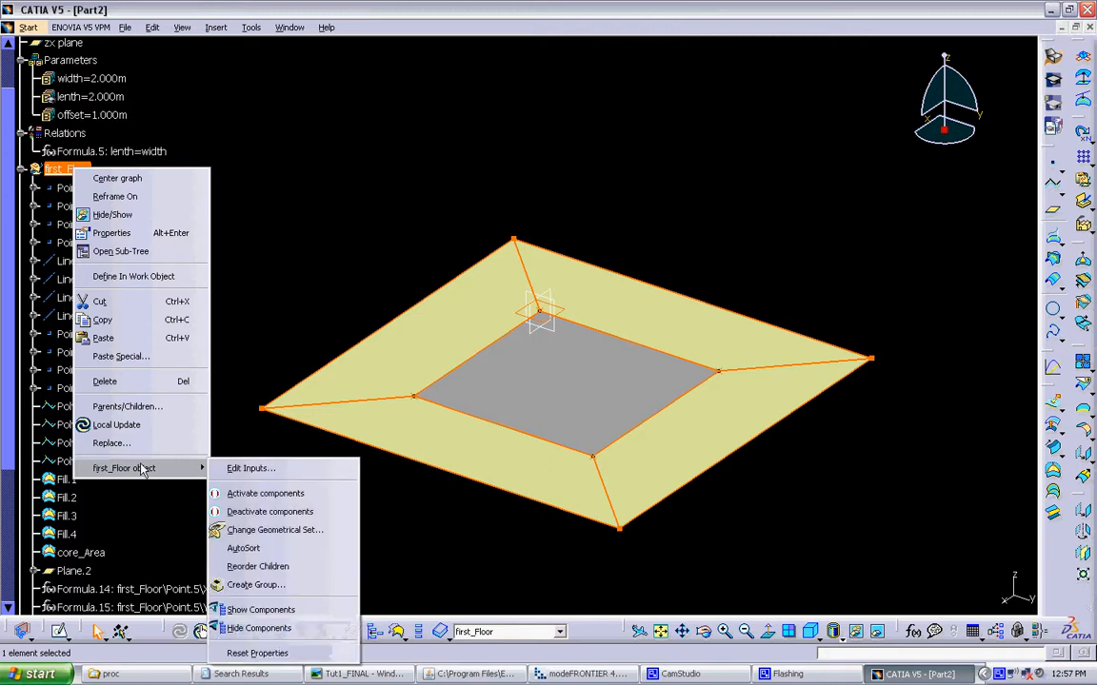
{"action": "left_click", "coordinate": [266, 472]}
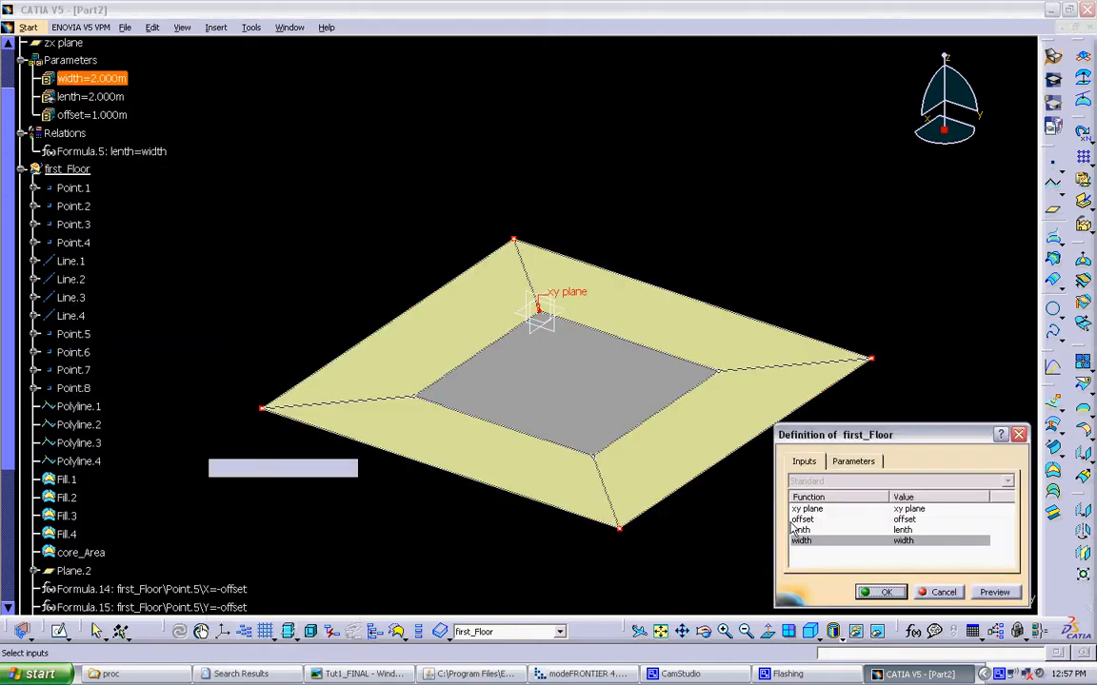
{"action": "left_click", "coordinate": [807, 511]}
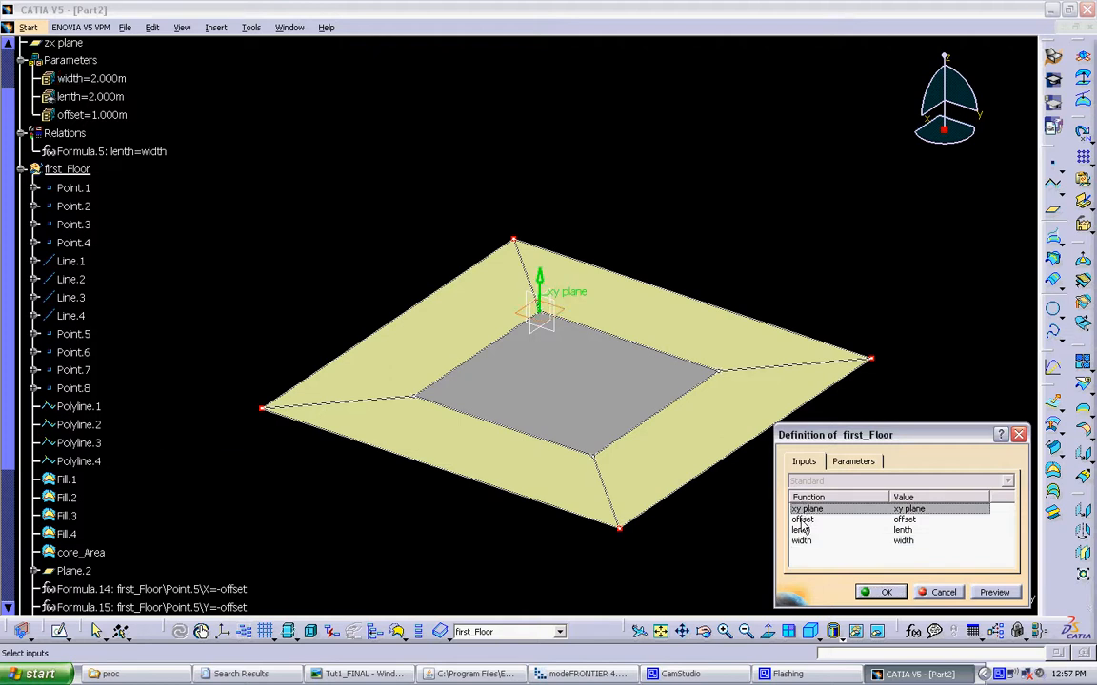
{"action": "left_click", "coordinate": [801, 520]}
{"action": "left_click", "coordinate": [802, 530]}
{"action": "left_click", "coordinate": [802, 542]}
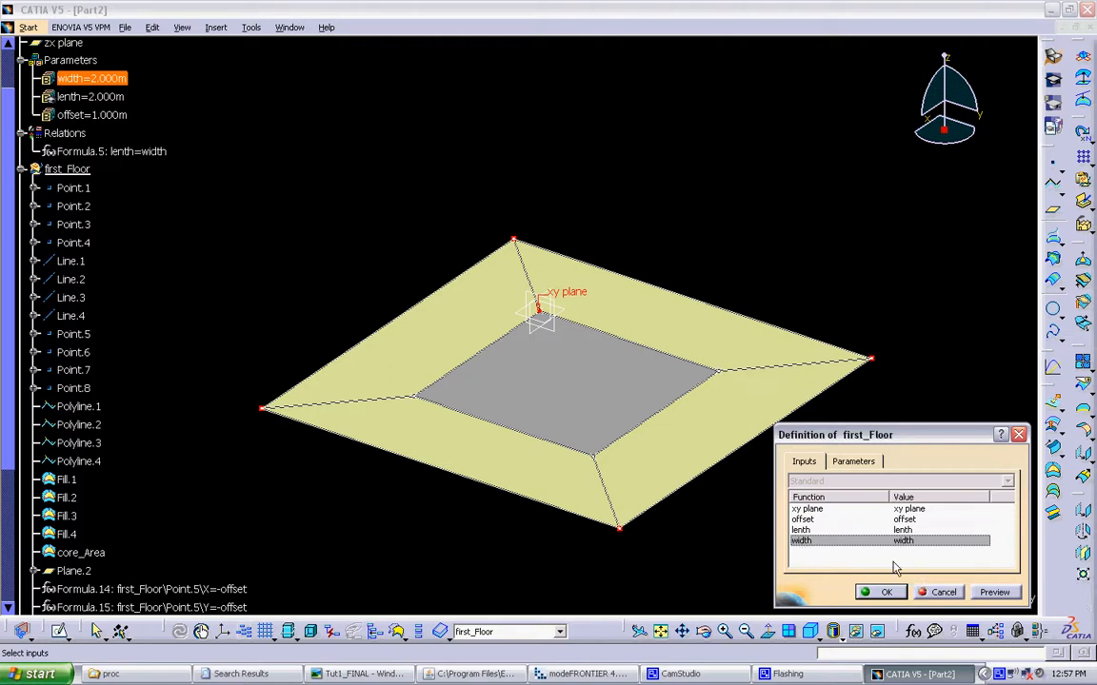
{"action": "left_click", "coordinate": [923, 594]}
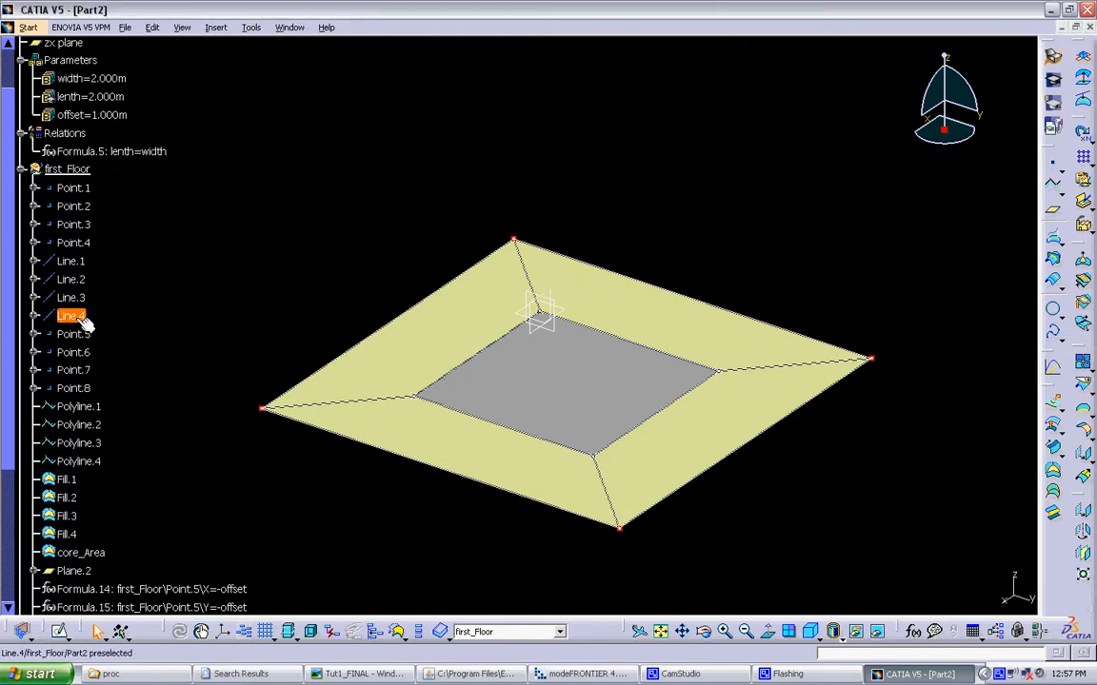
Copy the first_Floor geometrical set and paste the duplicate directly under Part2
{"action": "left_click", "coordinate": [21, 169]}
{"action": "left_click", "coordinate": [76, 169]}
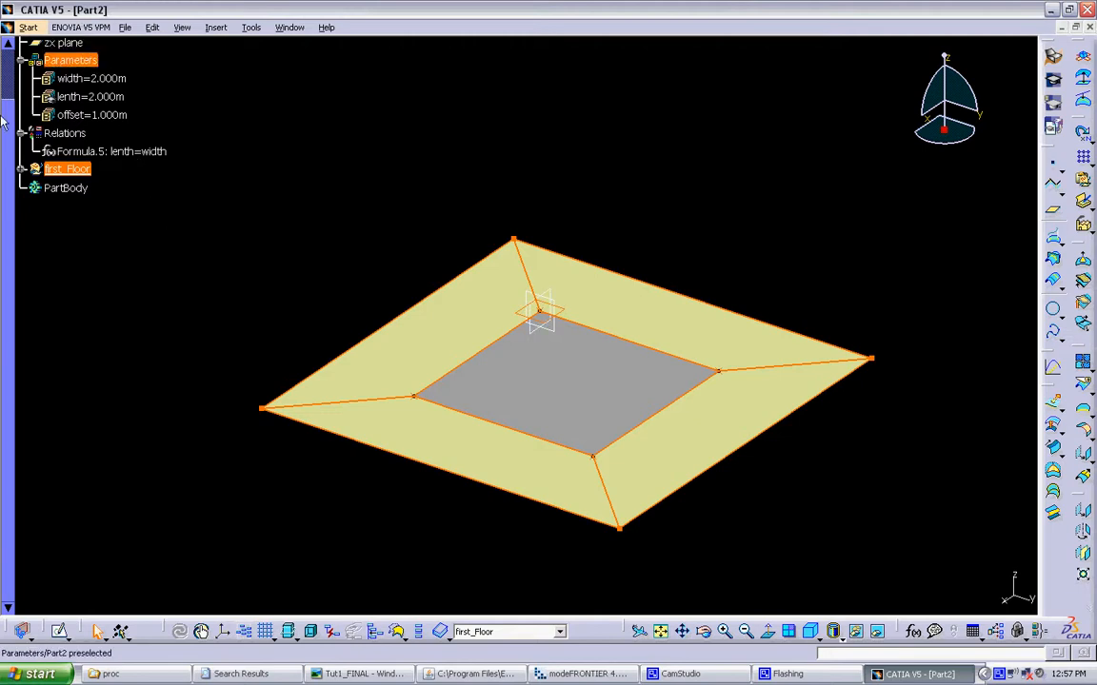
{"action": "left_click_drag", "start_coordinate": [9, 155], "coordinate": [9, 90]}
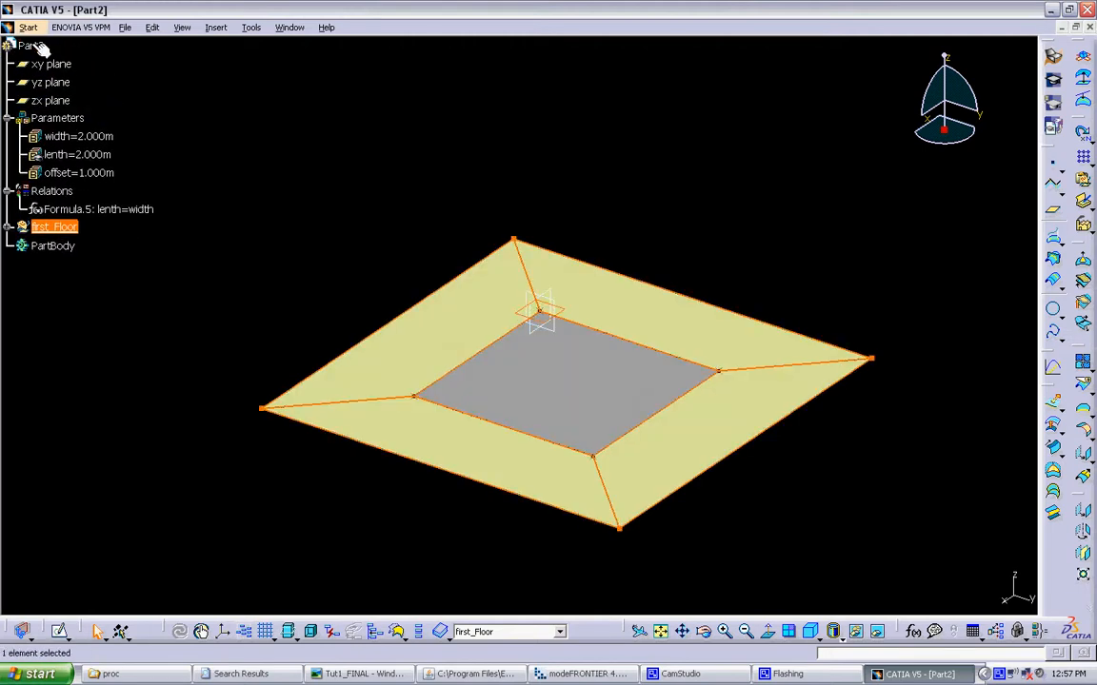
{"action": "left_click", "coordinate": [37, 47]}
{"action": "left_click", "coordinate": [41, 49]}
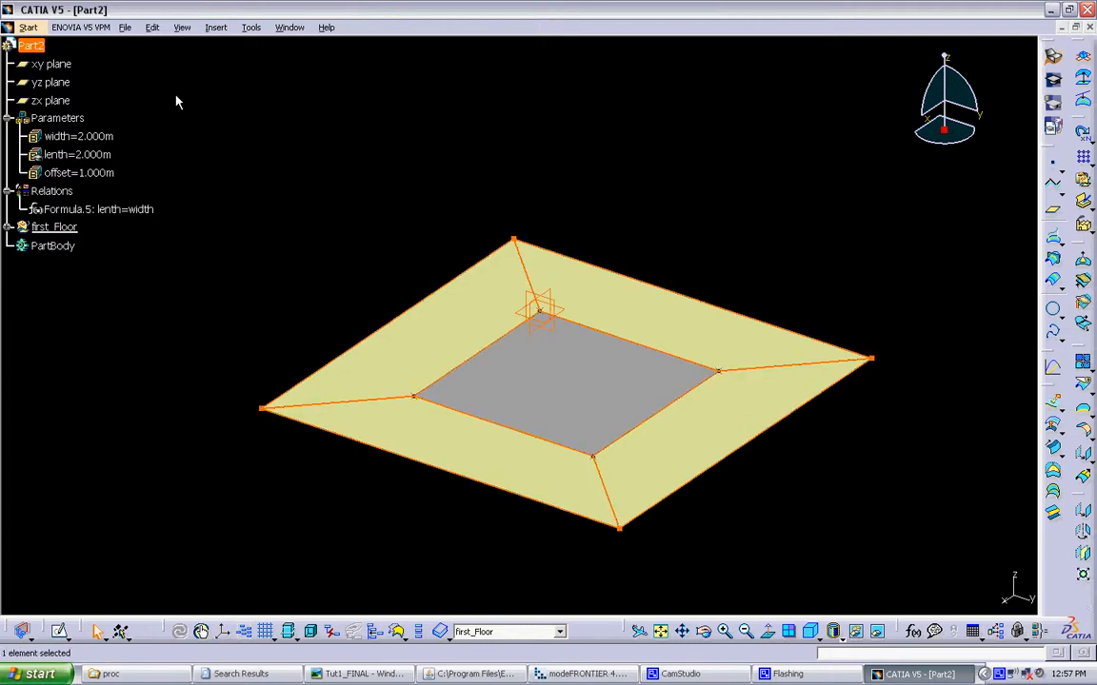
{"action": "key", "text": "ctrl+v"}
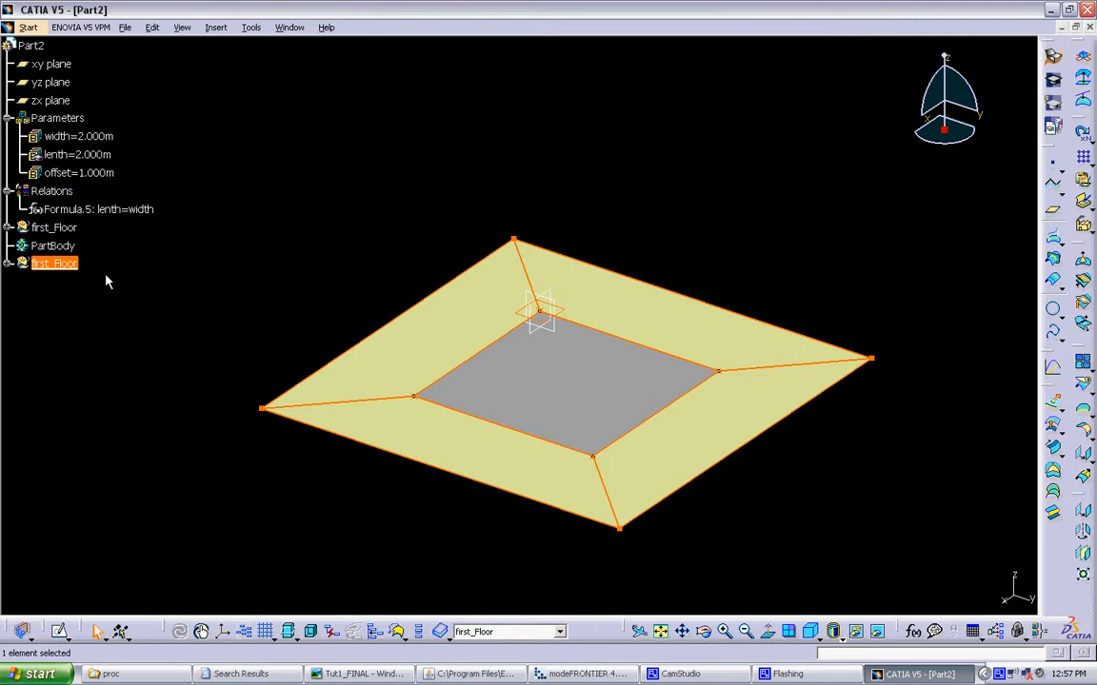
{"action": "left_click", "coordinate": [105, 276]}
{"action": "left_click", "coordinate": [53, 231]}
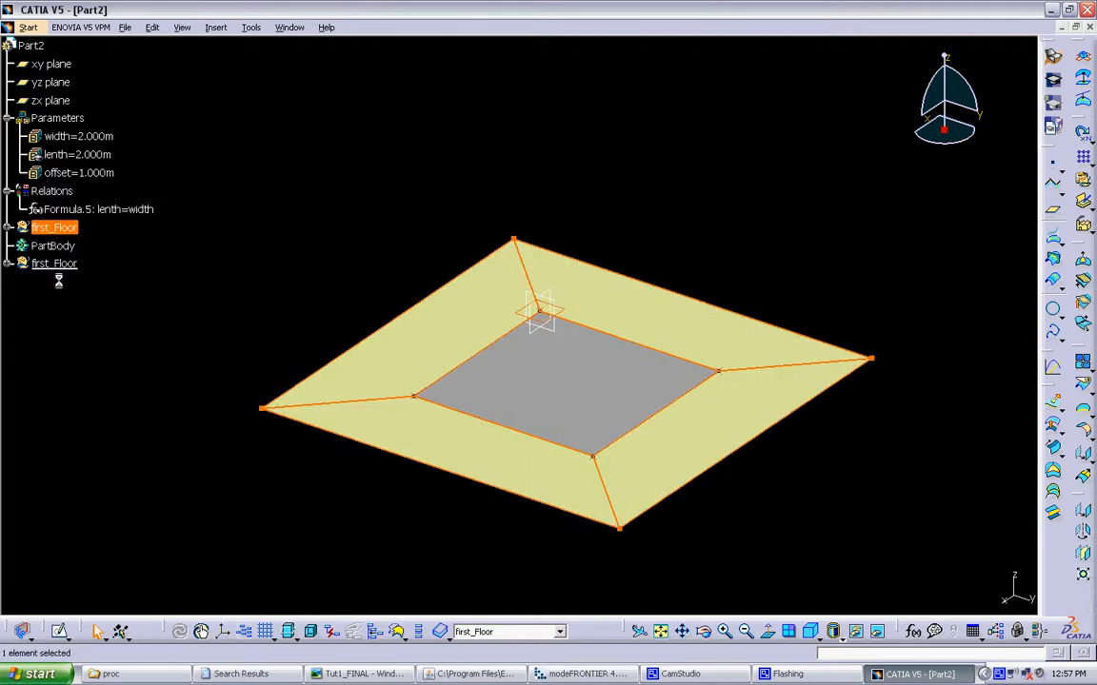
{"action": "left_click", "coordinate": [63, 265]}
{"action": "left_click", "coordinate": [103, 268]}
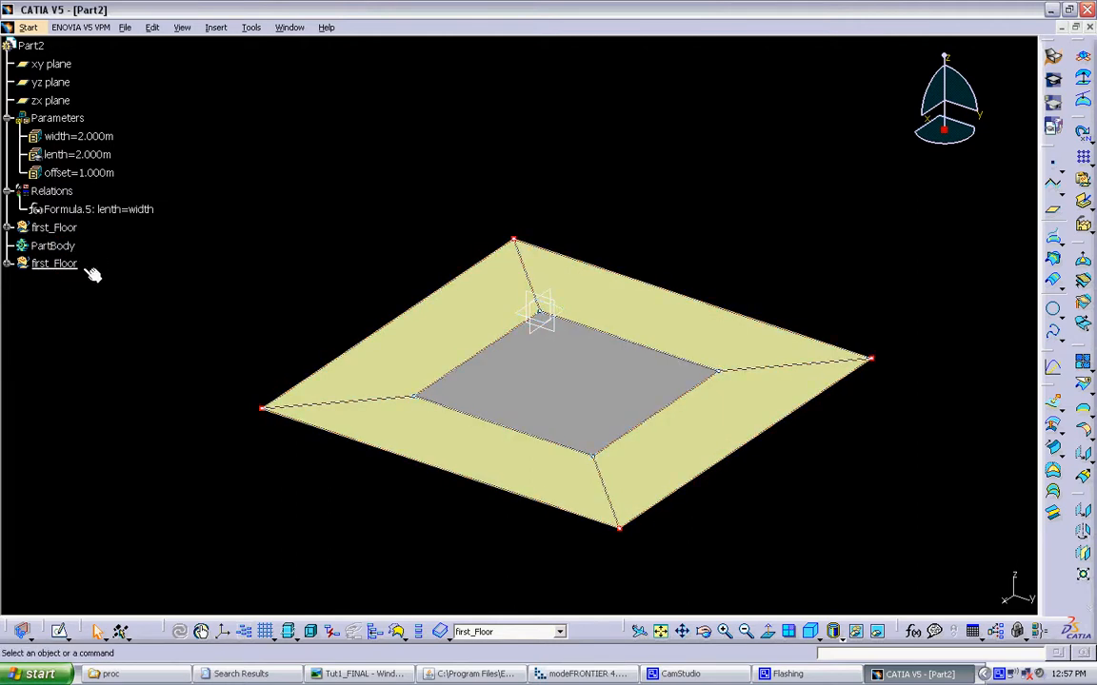
Set the Offset parameter of Plane.3 in the duplicated first_Floor set to 4 m
{"action": "left_click", "coordinate": [10, 264]}
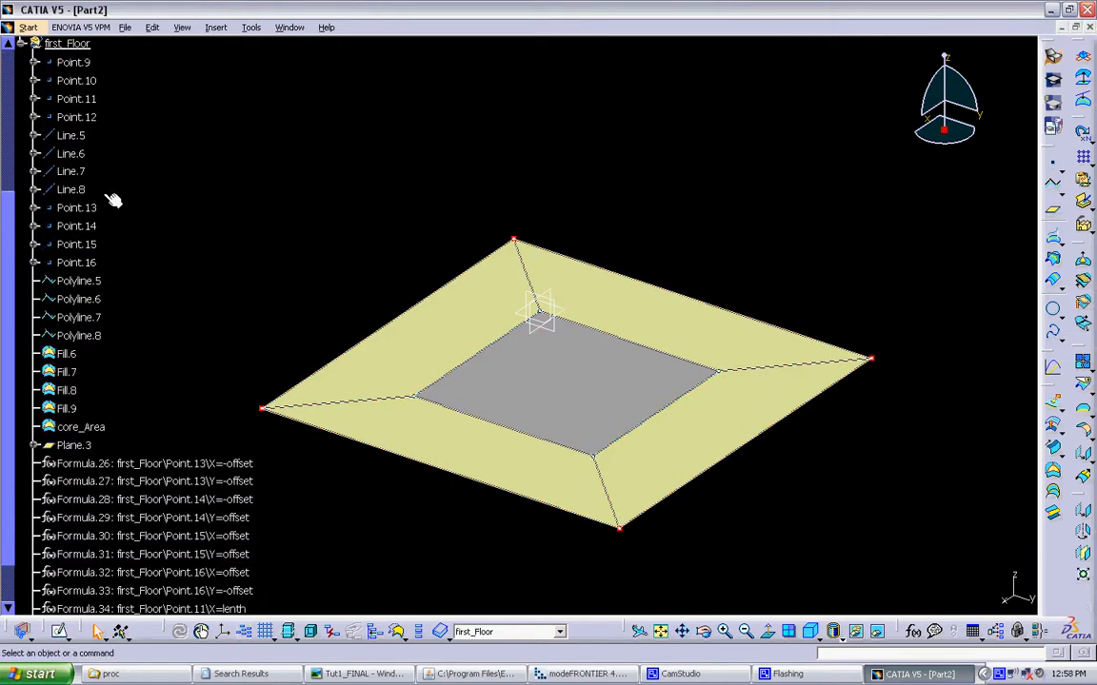
{"action": "scroll", "coordinate": [100, 304], "scroll_direction": "down", "scroll_amount": 3}
{"action": "scroll", "coordinate": [100, 314], "scroll_direction": "up", "scroll_amount": 2}
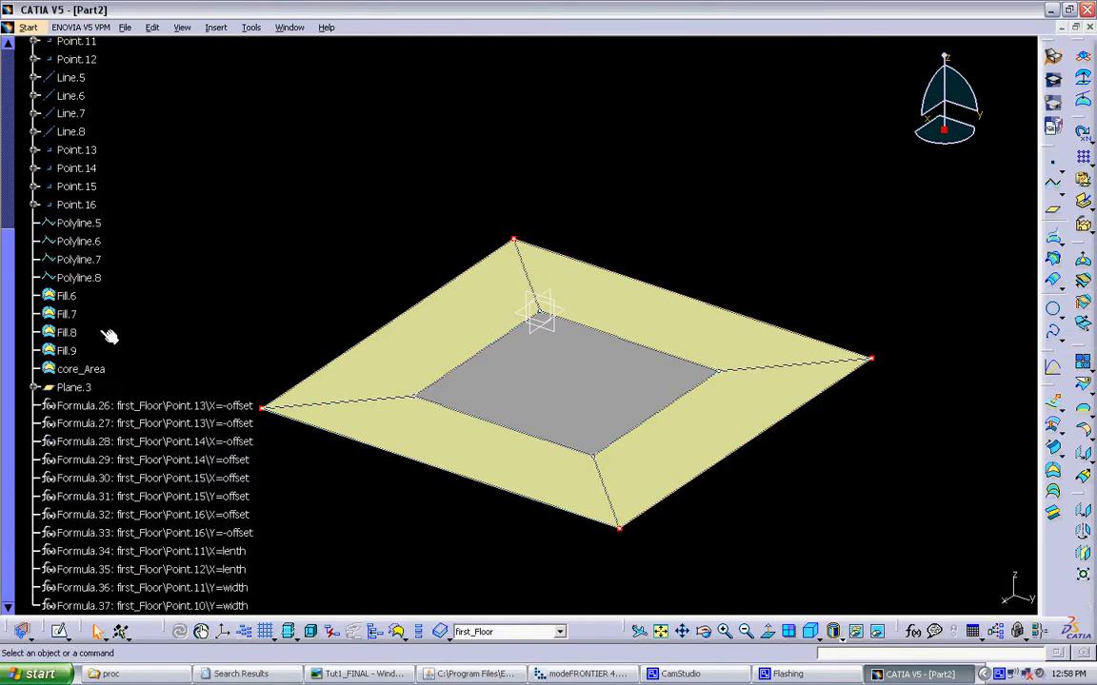
{"action": "left_click", "coordinate": [34, 387]}
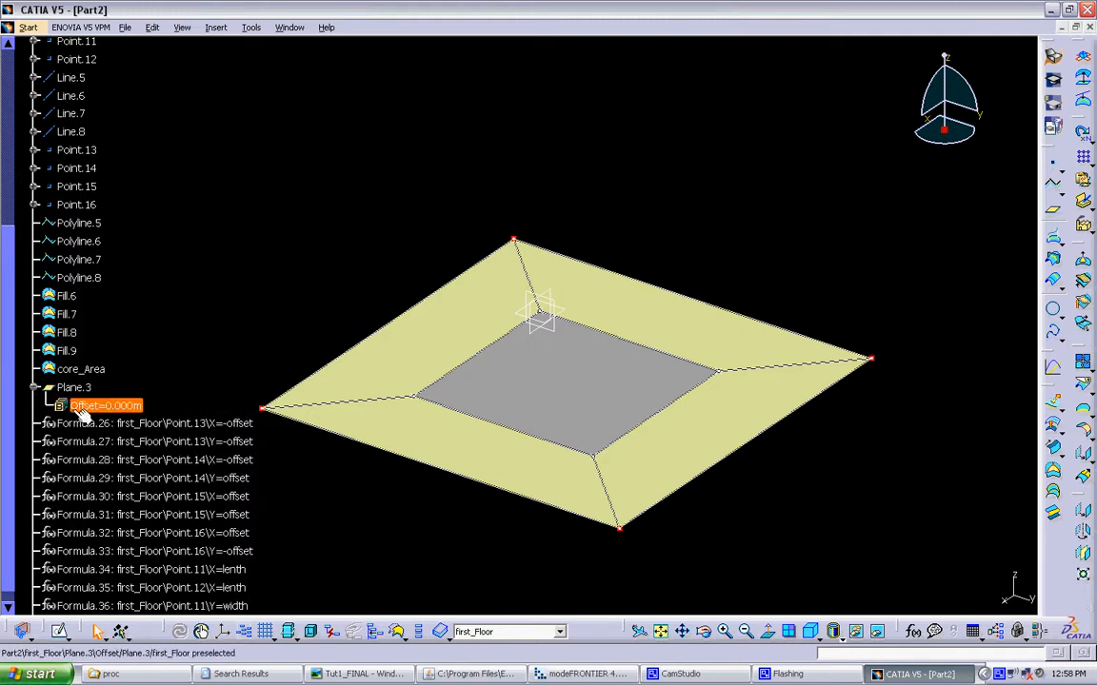
{"action": "double_click", "coordinate": [85, 408]}
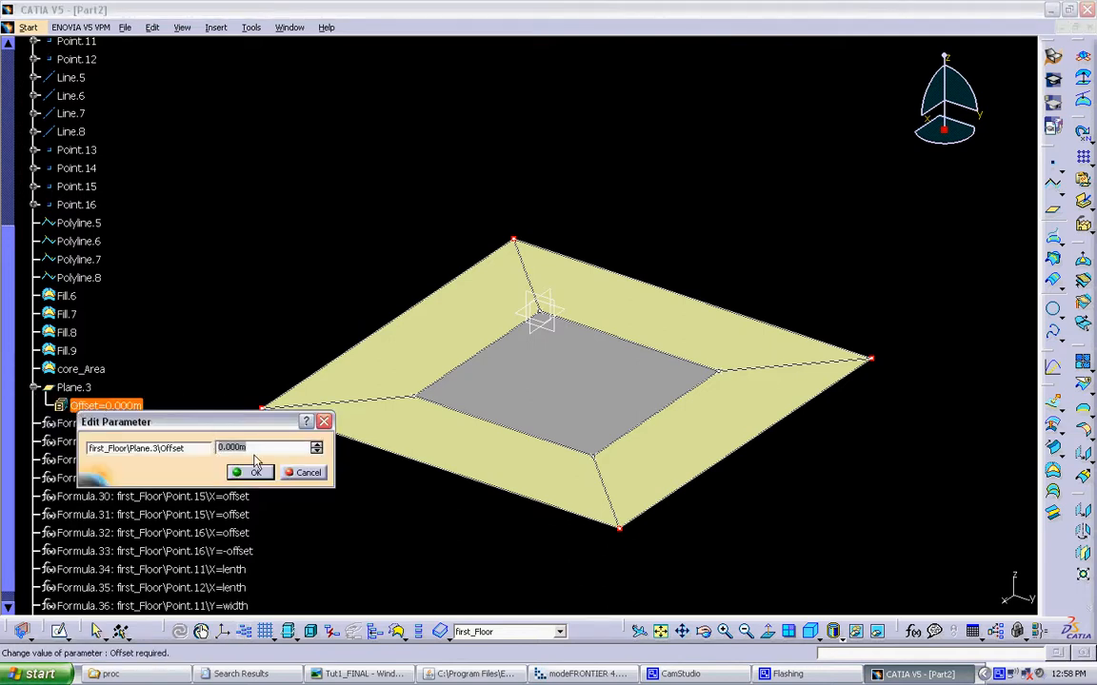
{"action": "type", "text": "4"}
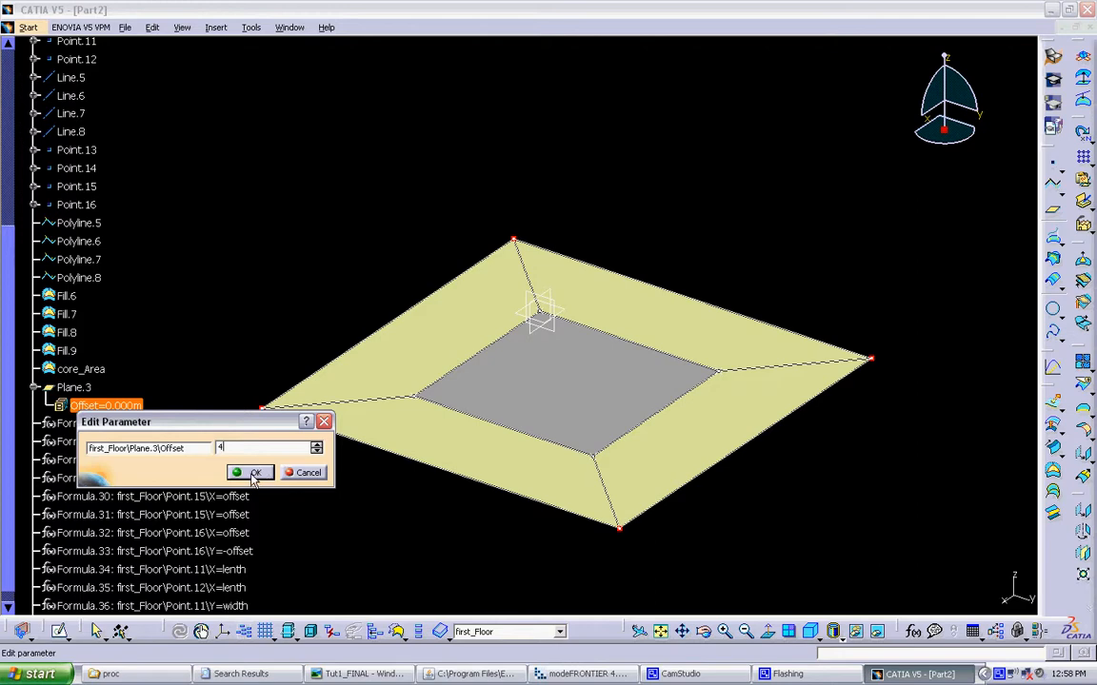
{"action": "left_click", "coordinate": [252, 477]}
{"action": "middle_click_drag", "start_coordinate": [471, 229], "coordinate": [459, 360]}
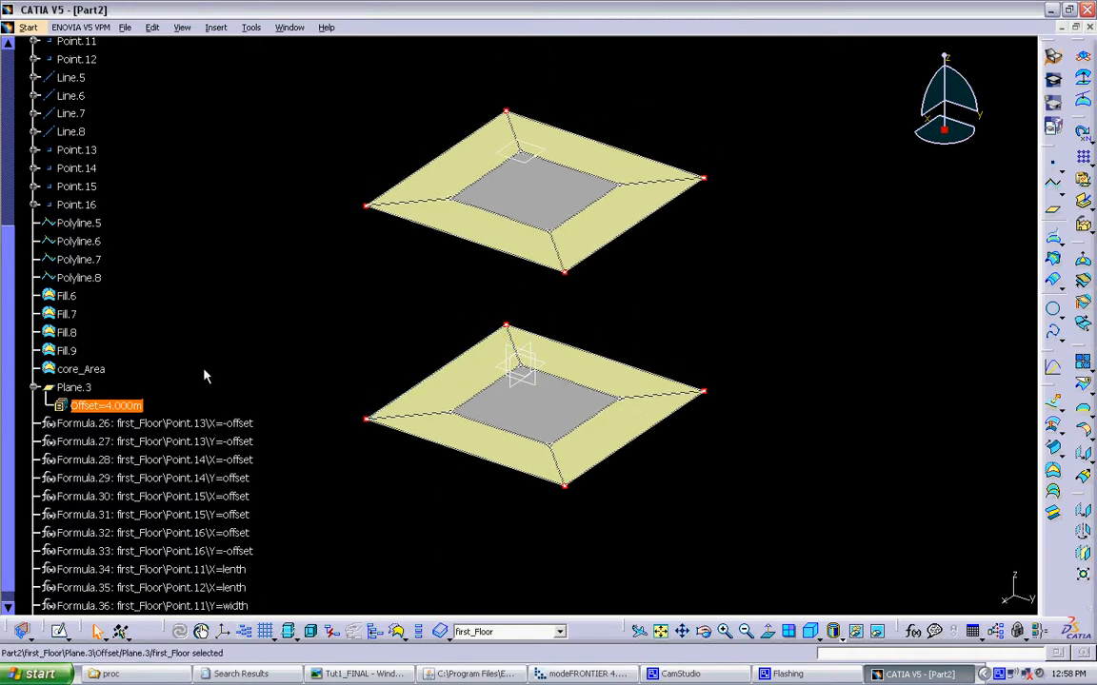
{"action": "left_click", "coordinate": [35, 387]}
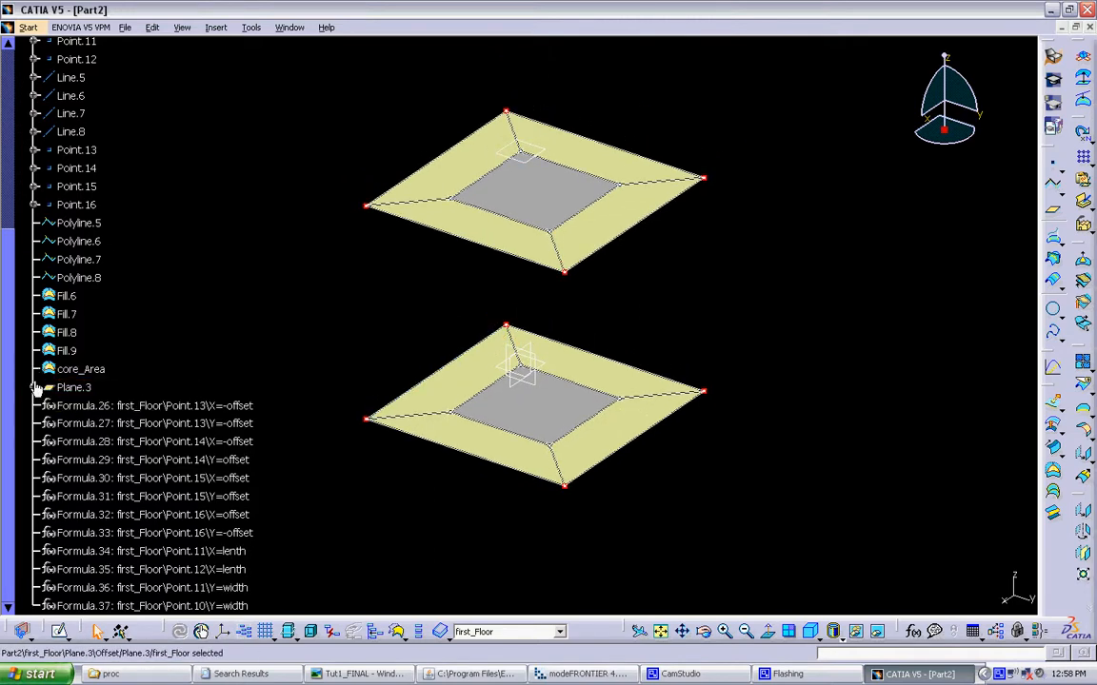
Compare the formulas inside both first_Floor sets and review the inputs of the duplicated first_Floor set
{"action": "scroll", "coordinate": [40, 390], "scroll_direction": "down", "scroll_amount": 2}
{"action": "scroll", "coordinate": [40, 389], "scroll_direction": "up", "scroll_amount": 10}
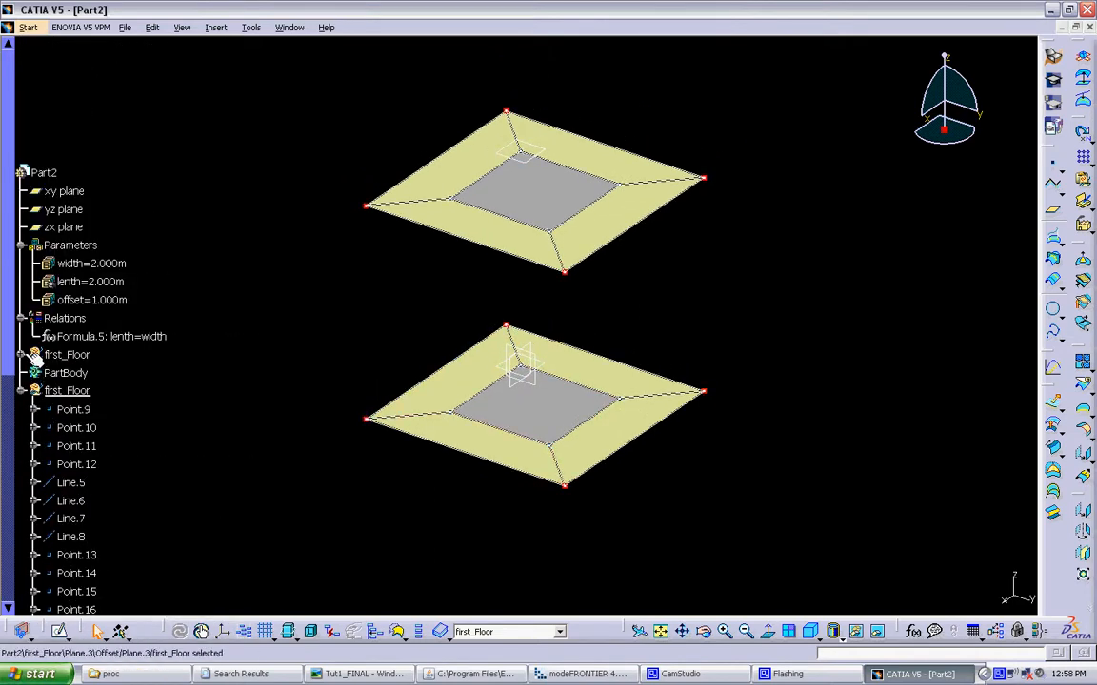
{"action": "left_click", "coordinate": [23, 354]}
{"action": "scroll", "coordinate": [93, 279], "scroll_direction": "up", "scroll_amount": 4}
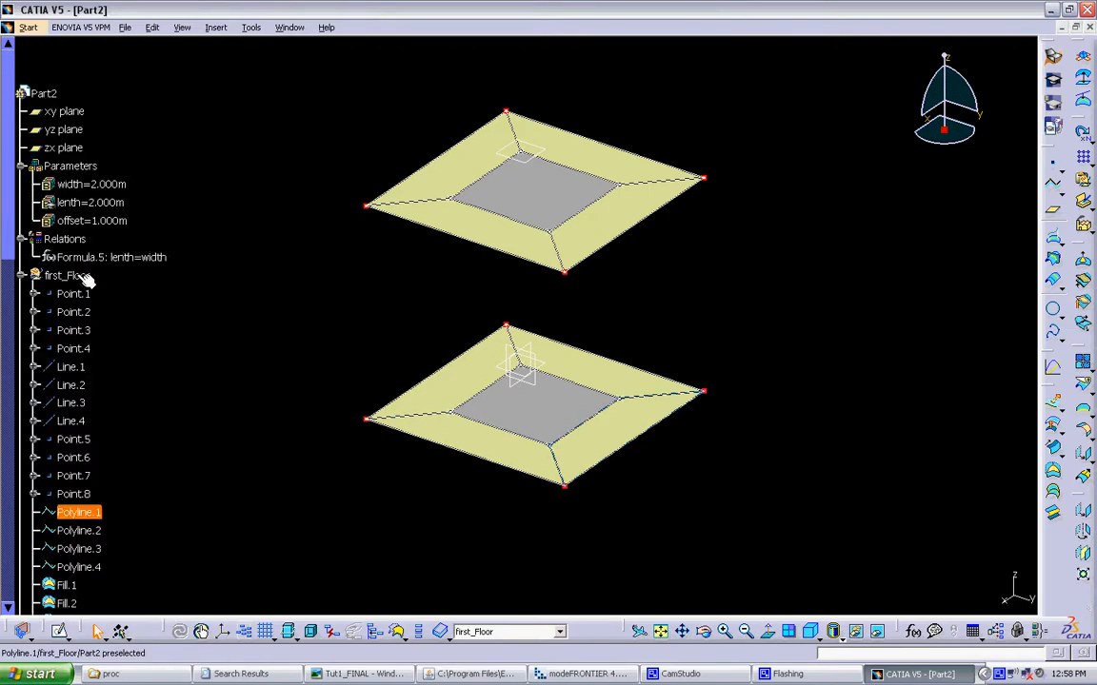
{"action": "scroll", "coordinate": [95, 282], "scroll_direction": "down", "scroll_amount": 10}
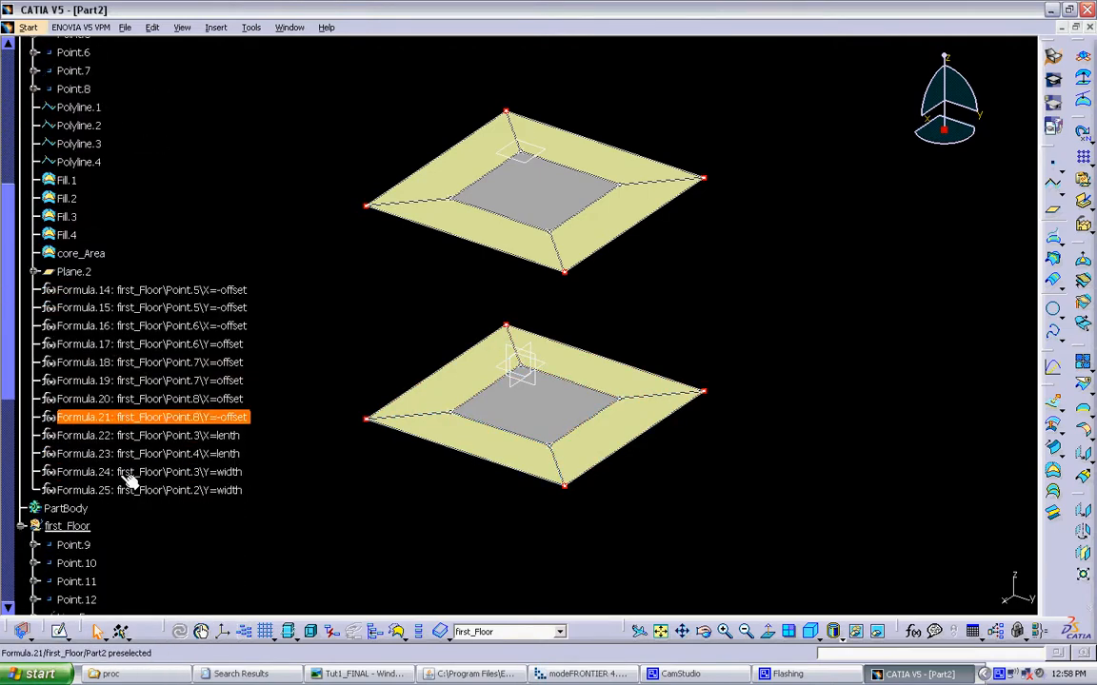
{"action": "scroll", "coordinate": [120, 449], "scroll_direction": "down", "scroll_amount": 7}
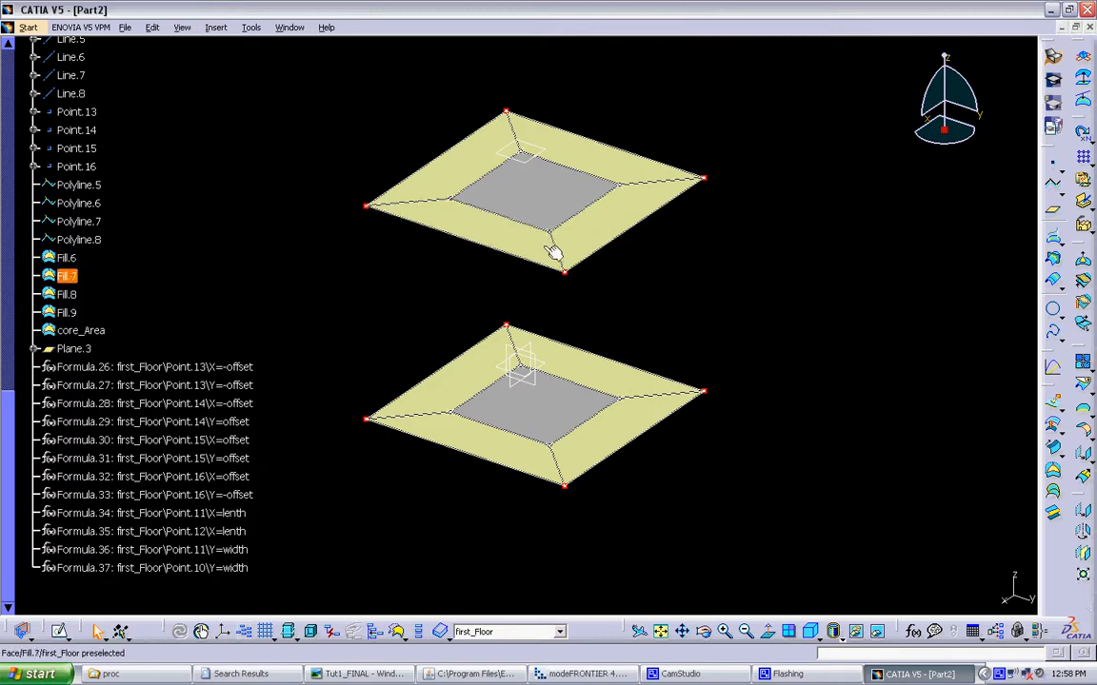
{"action": "left_click", "coordinate": [519, 354]}
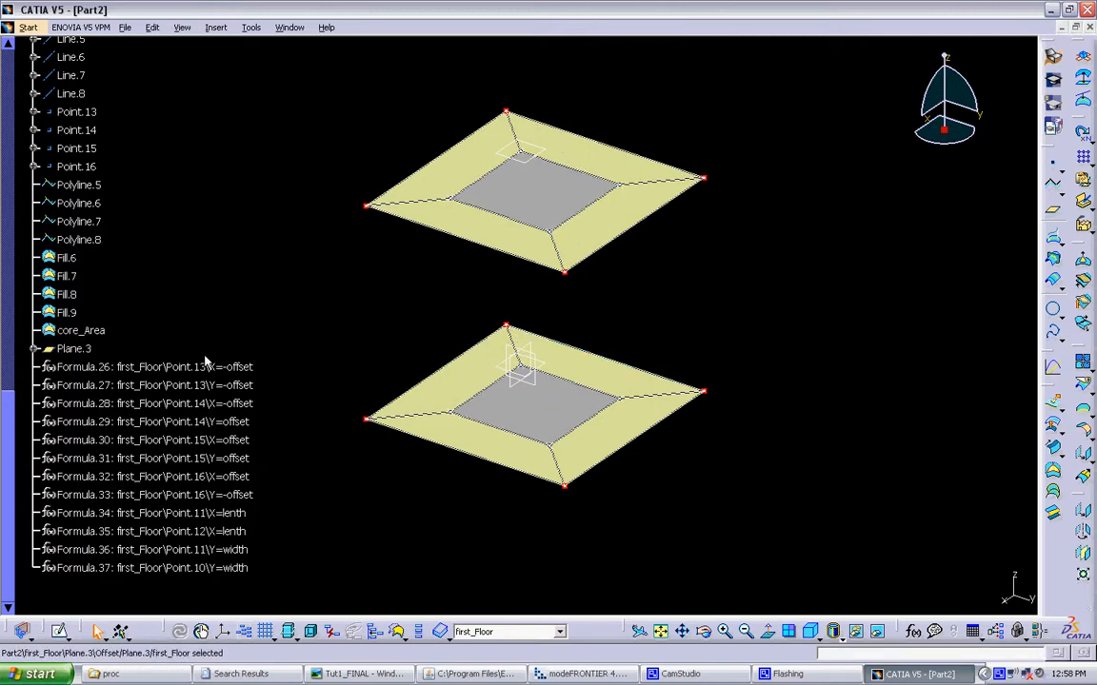
{"action": "scroll", "coordinate": [211, 356], "scroll_direction": "up", "scroll_amount": 4}
{"action": "scroll", "coordinate": [212, 357], "scroll_direction": "up", "scroll_amount": 3}
{"action": "right_click", "coordinate": [89, 354]}
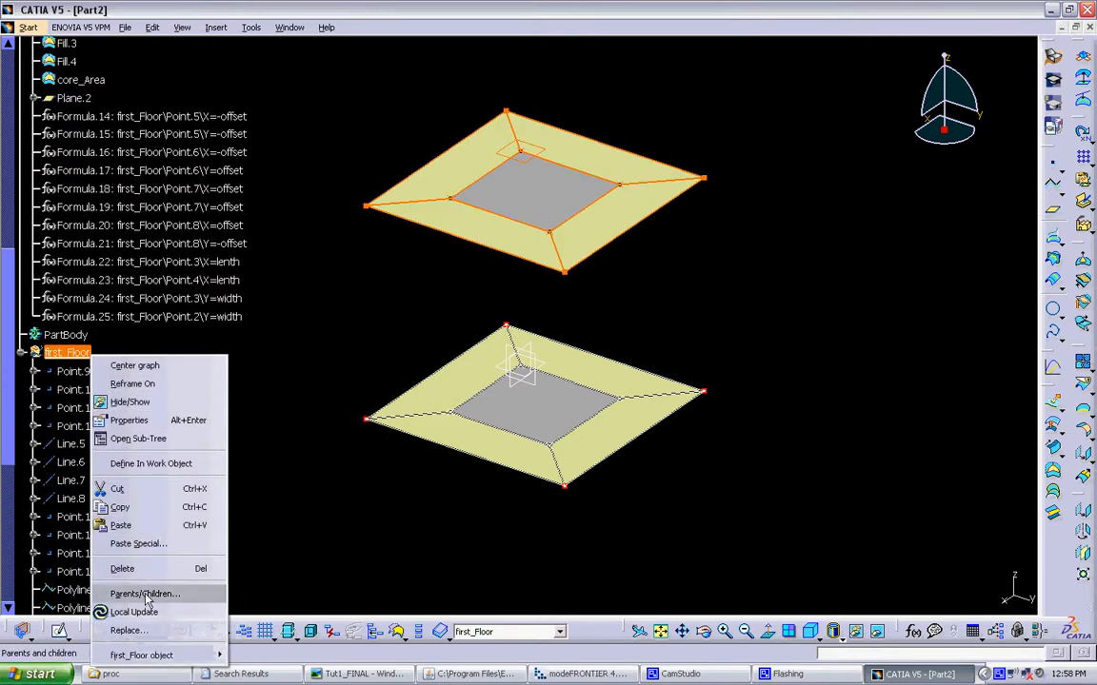
{"action": "mouse_move", "coordinate": [162, 657]}
{"action": "left_click", "coordinate": [262, 473]}
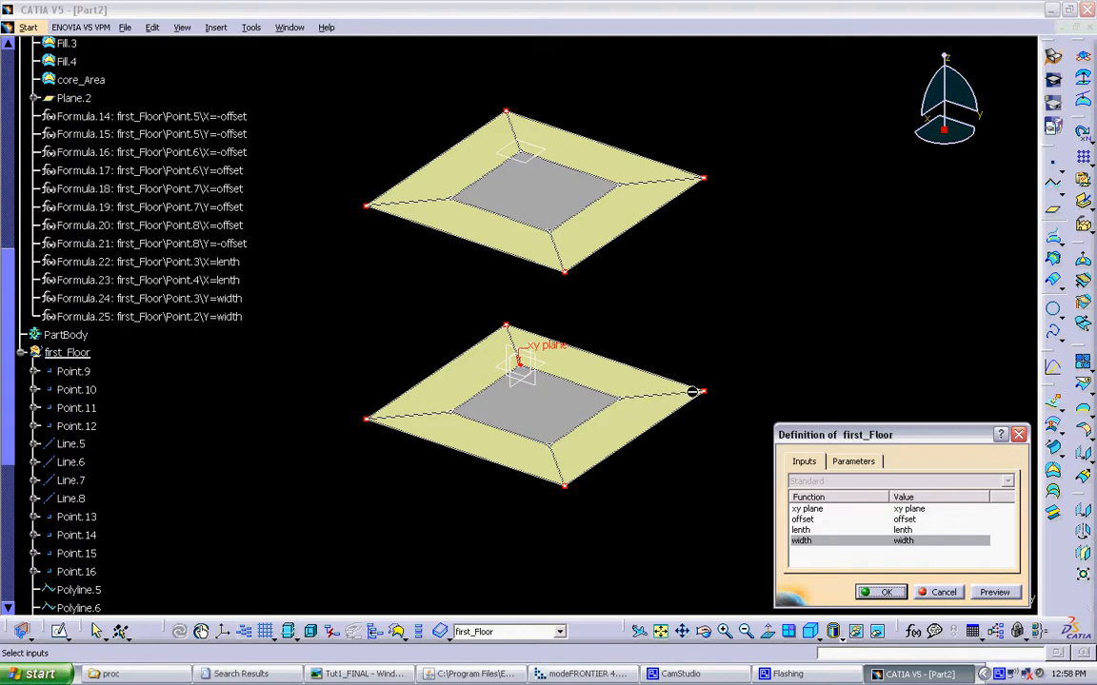
{"action": "left_click", "coordinate": [928, 593]}
Create a single-value Length parameter named offset2 with a value of 2 m
{"action": "scroll", "coordinate": [178, 308], "scroll_direction": "up", "scroll_amount": 10}
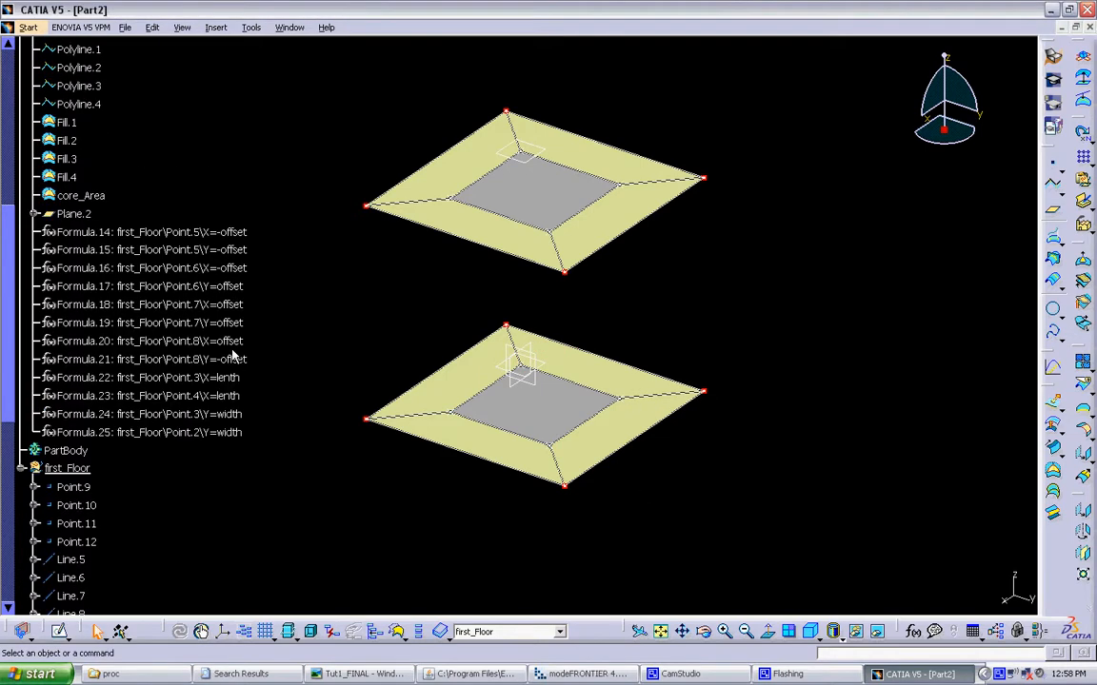
{"action": "left_click", "coordinate": [912, 631]}
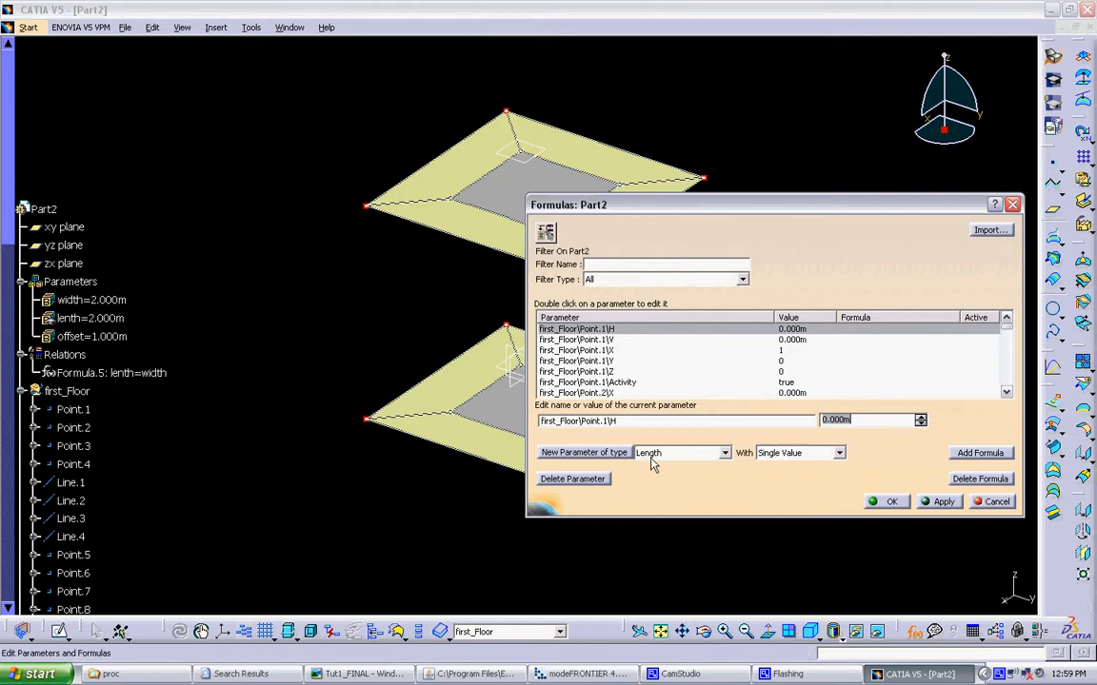
{"action": "left_click", "coordinate": [614, 453]}
{"action": "double_click", "coordinate": [614, 421]}
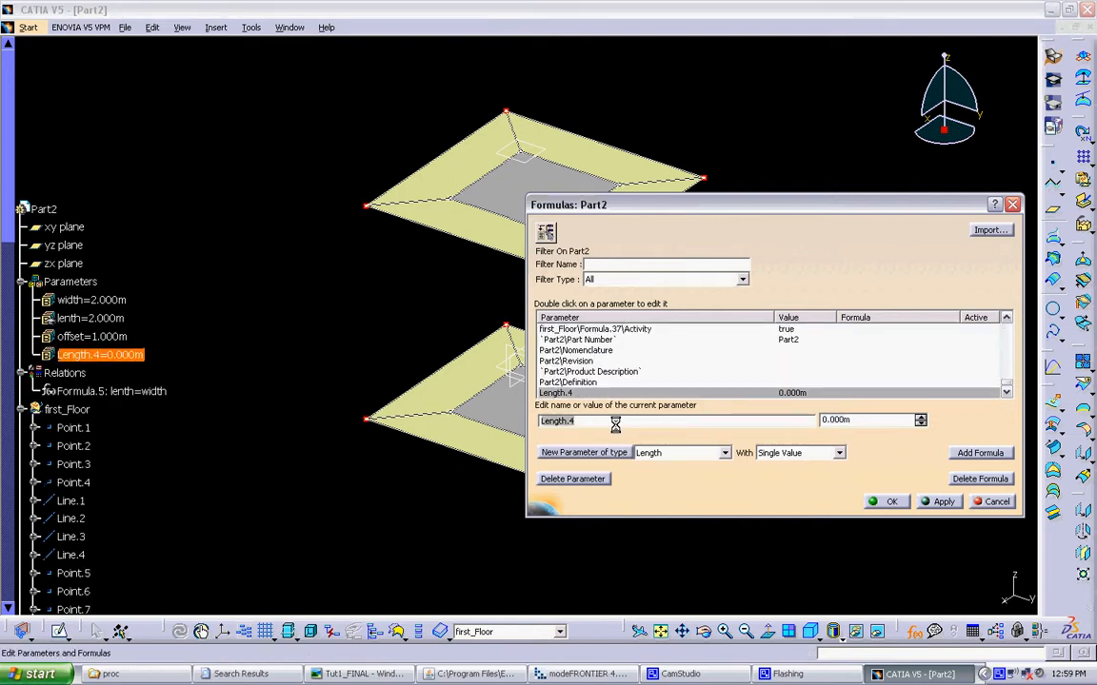
{"action": "type", "text": "offset2"}
{"action": "left_click", "coordinate": [865, 419]}
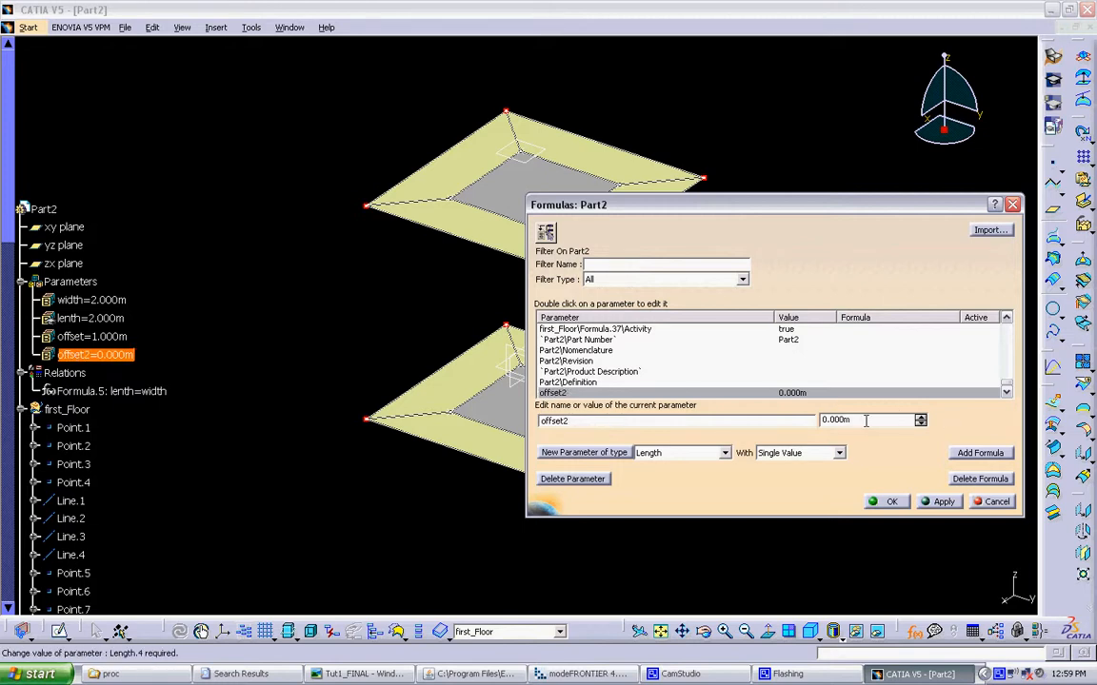
{"action": "type", "text": "22"}
{"action": "key", "text": "Return"}
{"action": "key", "text": "Return"}
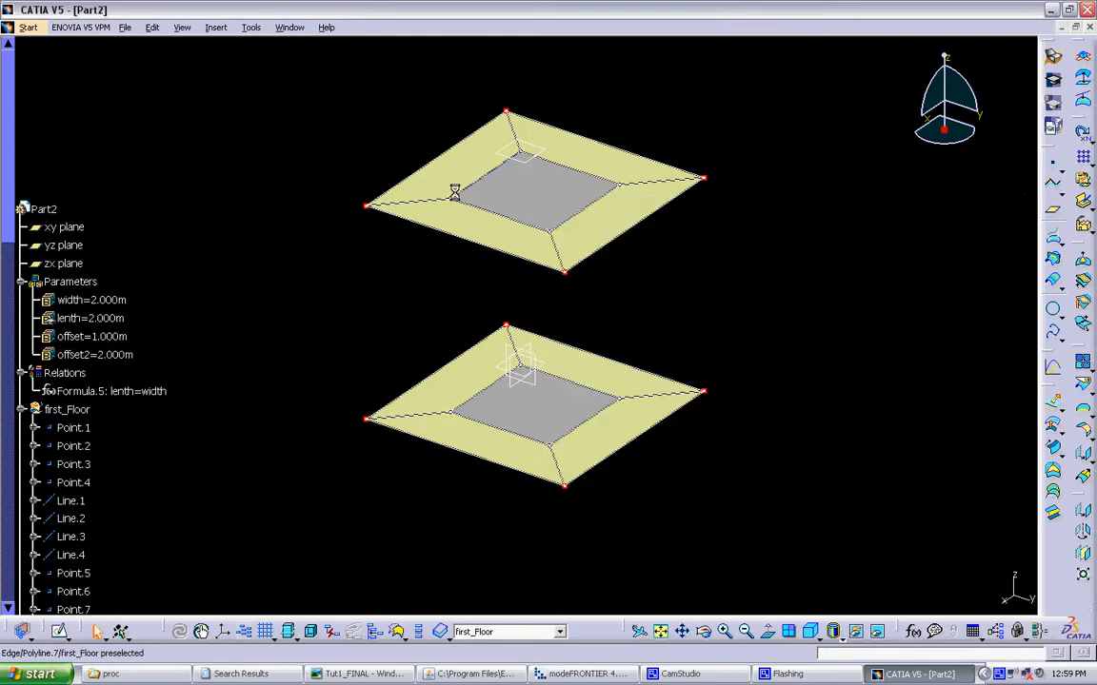
Collapse both first_Floor sets in the tree and rename the duplicated one second_Floor
{"action": "scroll", "coordinate": [143, 354], "scroll_direction": "down", "scroll_amount": 3}
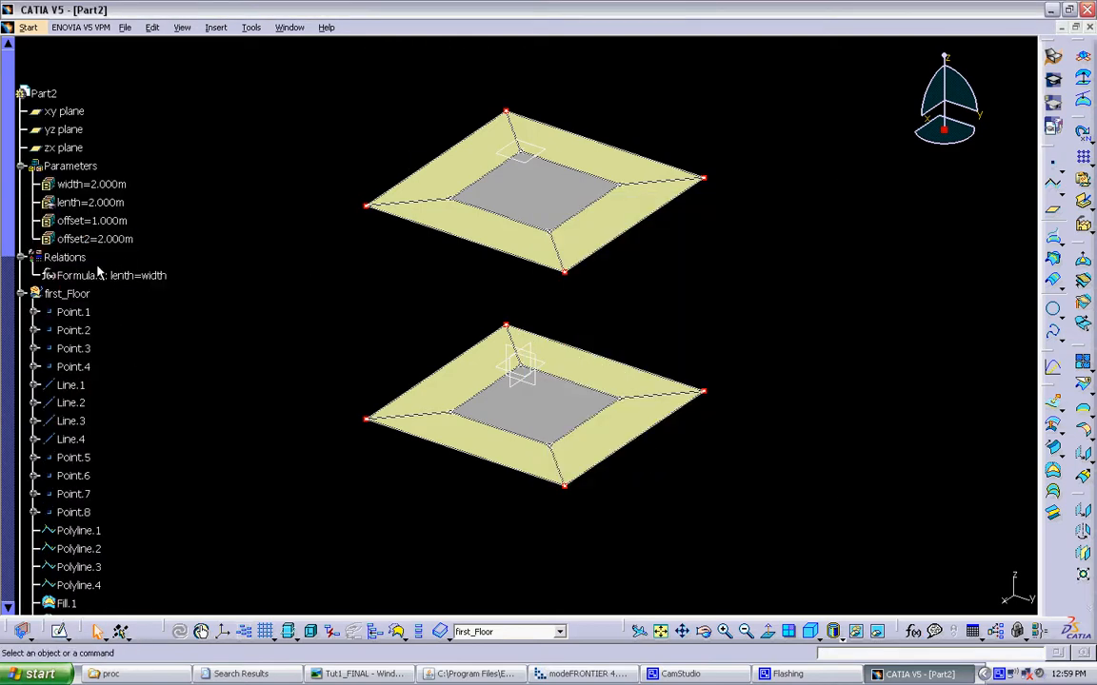
{"action": "left_click", "coordinate": [21, 294]}
{"action": "left_click", "coordinate": [21, 330]}
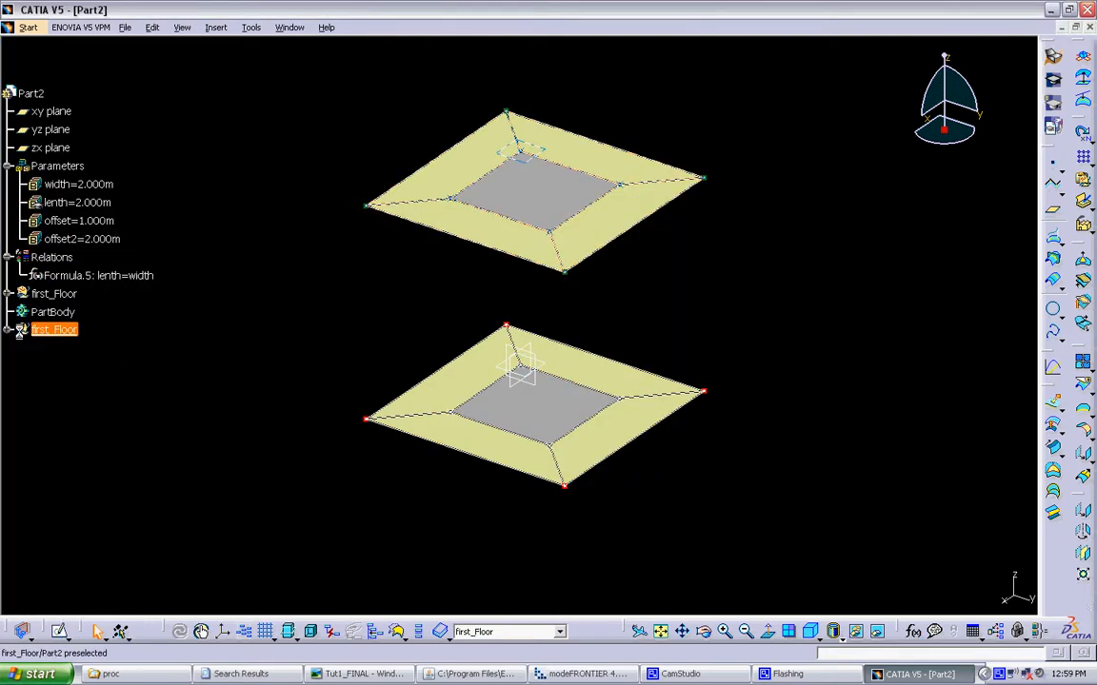
{"action": "right_click", "coordinate": [38, 333]}
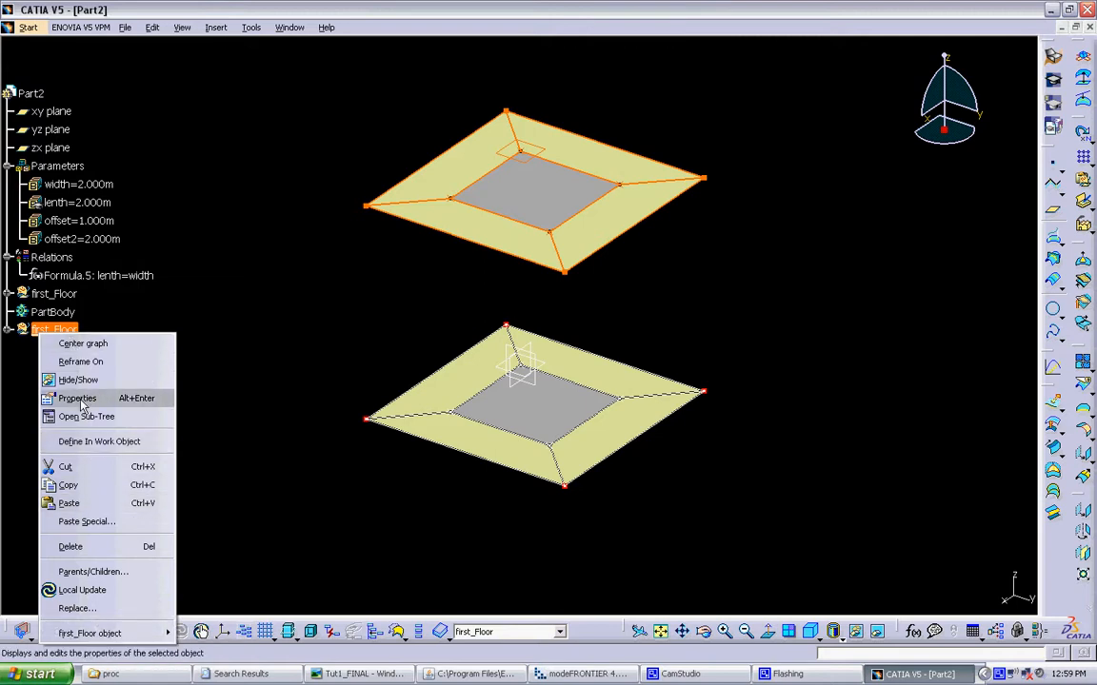
{"action": "left_click", "coordinate": [143, 398]}
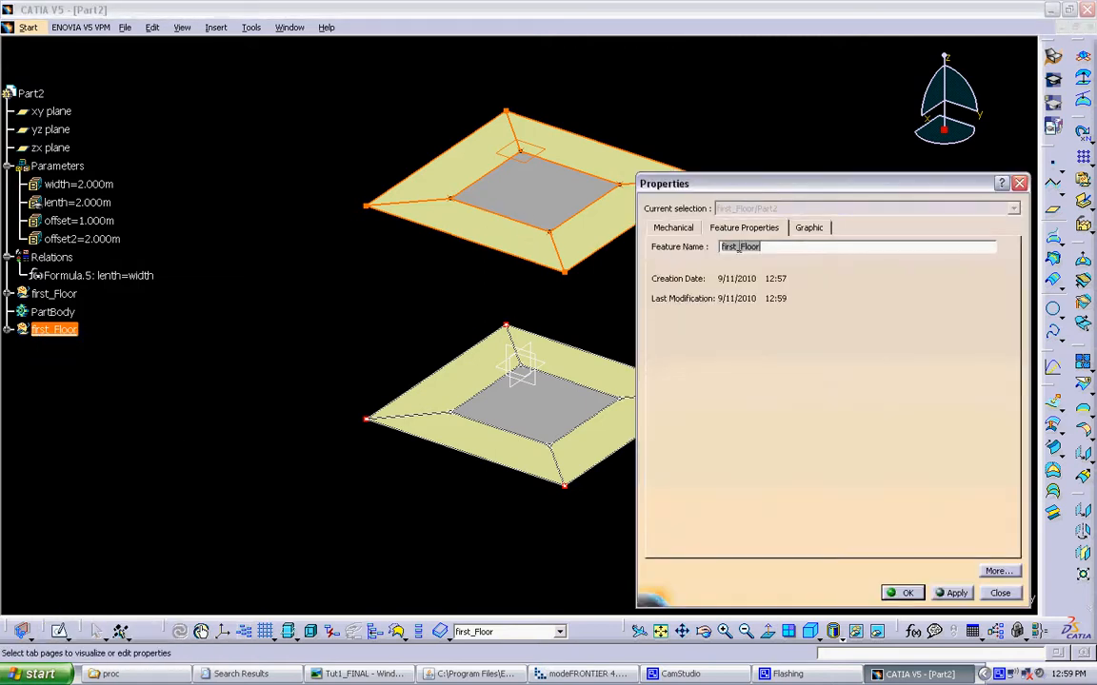
{"action": "left_click", "coordinate": [740, 246]}
{"action": "key", "text": "BackSpace"}
{"action": "key", "text": "BackSpace"}
{"action": "key", "text": "BackSpace"}
{"action": "key", "text": "BackSpace"}
{"action": "key", "text": "BackSpace"}
{"action": "type", "text": "second"}
{"action": "key", "text": "Return"}
Edit the inputs of second_Floor so that offset2 replaces the offset parameter
{"action": "right_click", "coordinate": [86, 330]}
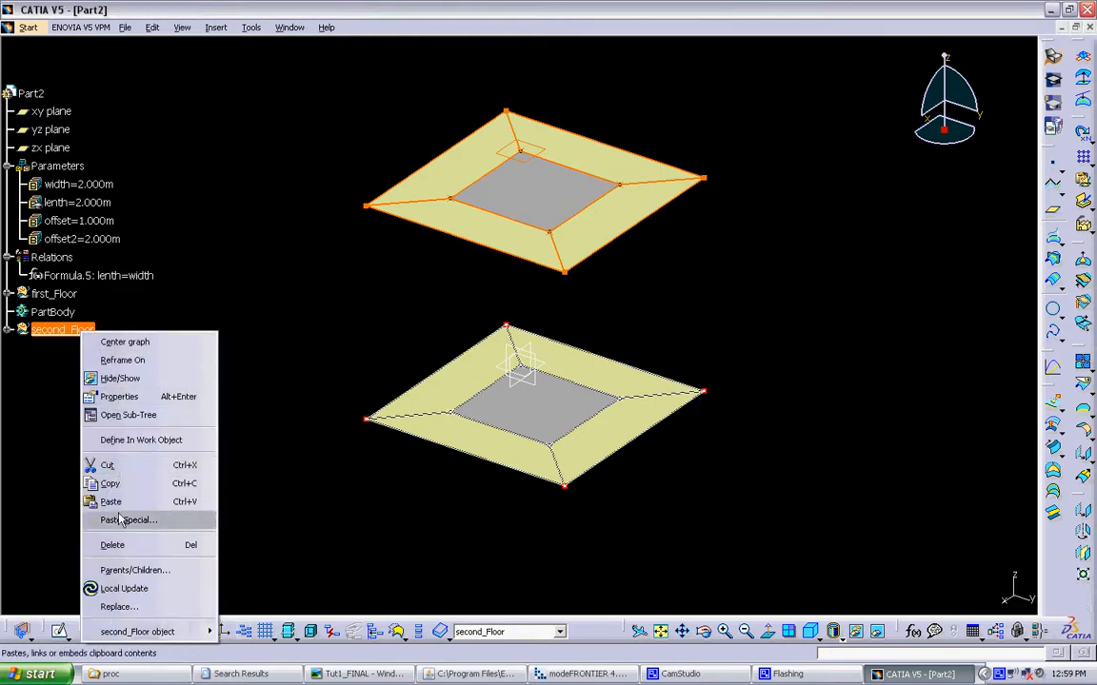
{"action": "mouse_move", "coordinate": [143, 631]}
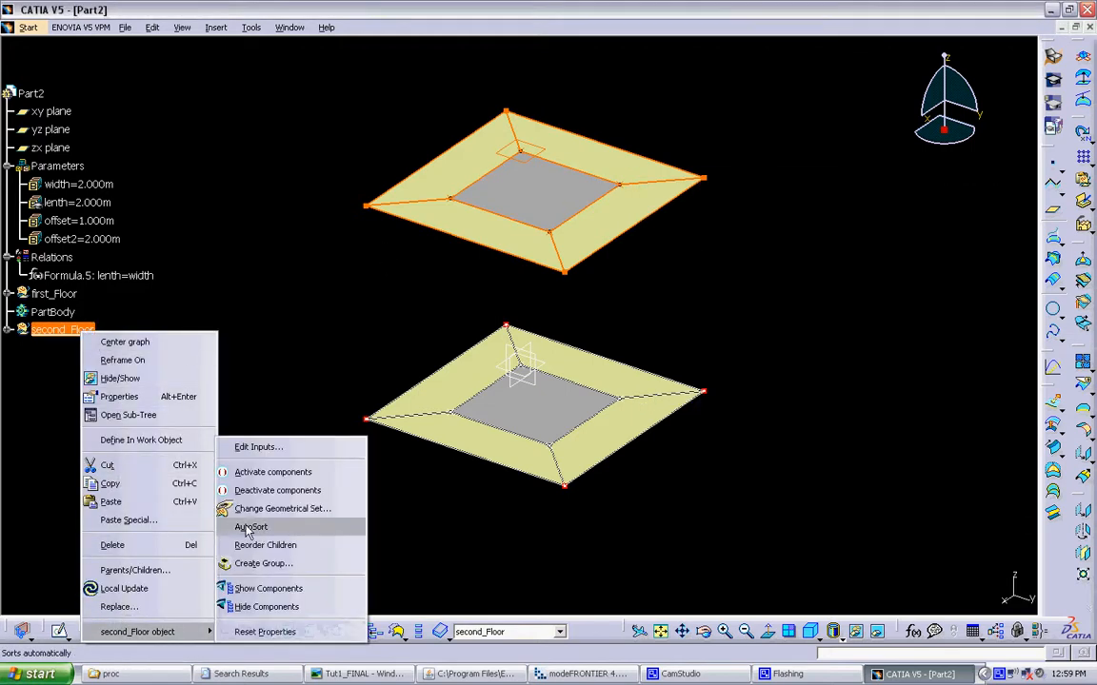
{"action": "left_click", "coordinate": [256, 448]}
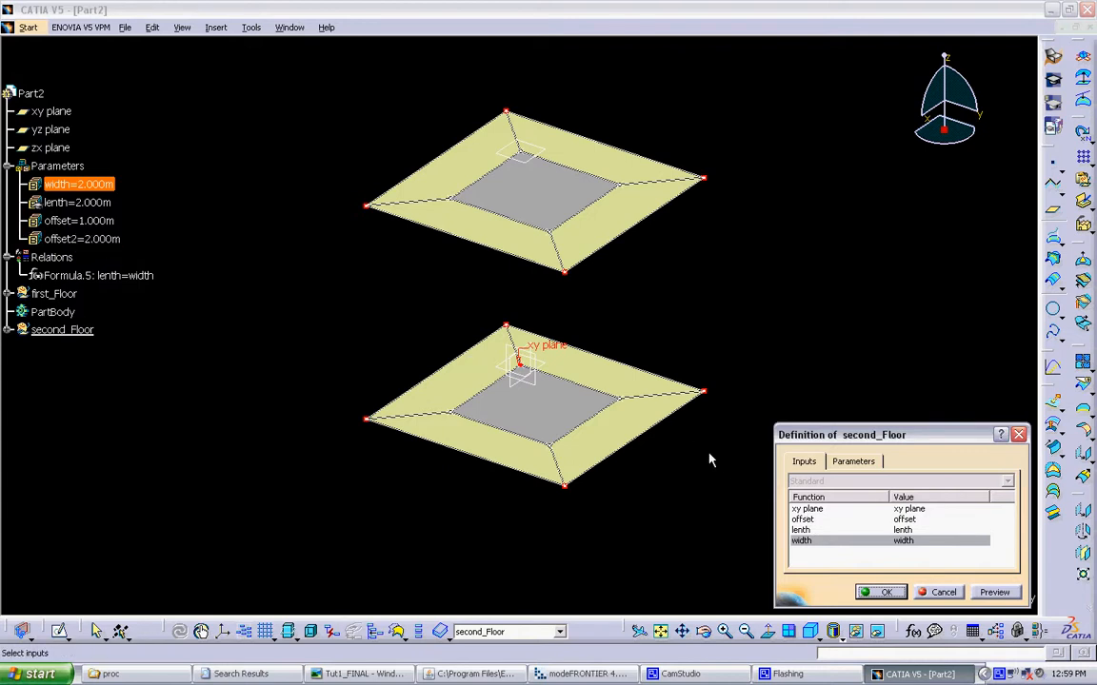
{"action": "left_click", "coordinate": [819, 519]}
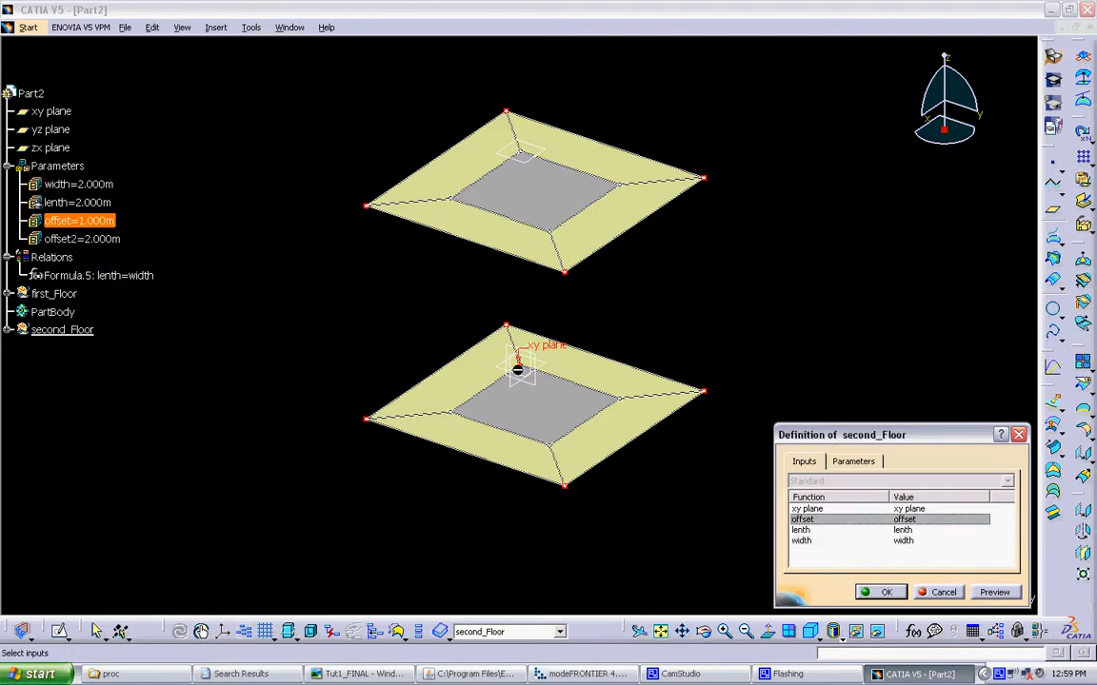
{"action": "left_click", "coordinate": [84, 240]}
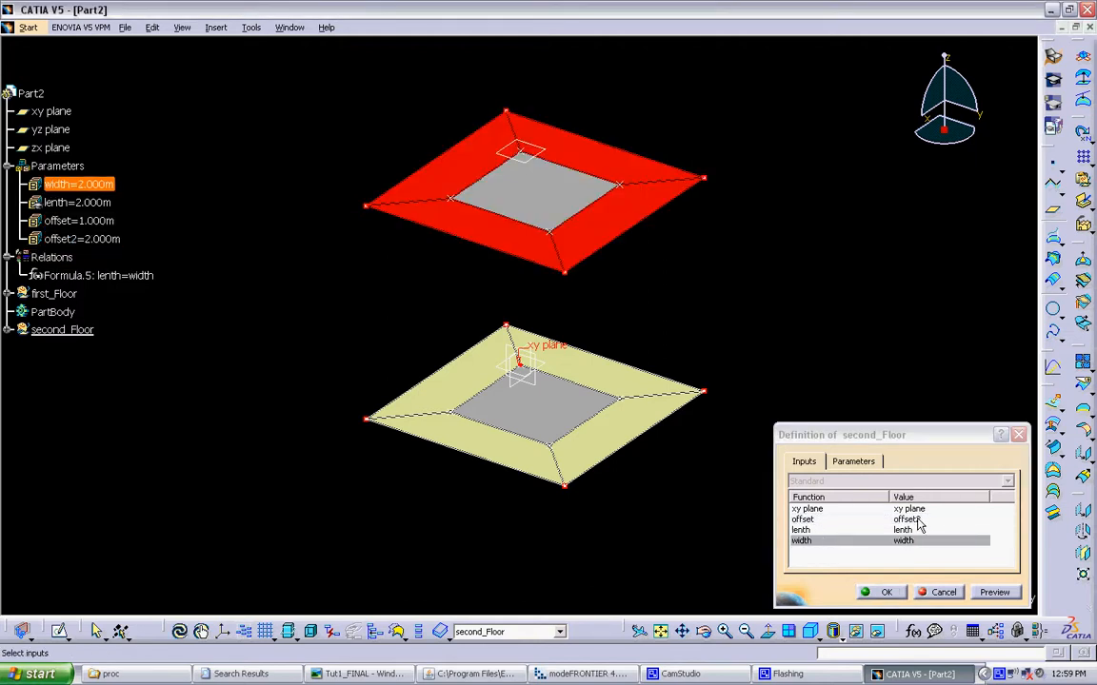
{"action": "left_click", "coordinate": [880, 593]}
{"action": "mouse_move", "coordinate": [773, 419]}
{"action": "middle_mouse_down"}
{"action": "mouse_move", "coordinate": [767, 386]}
{"action": "mouse_move", "coordinate": [756, 431]}
{"action": "middle_mouse_up"}
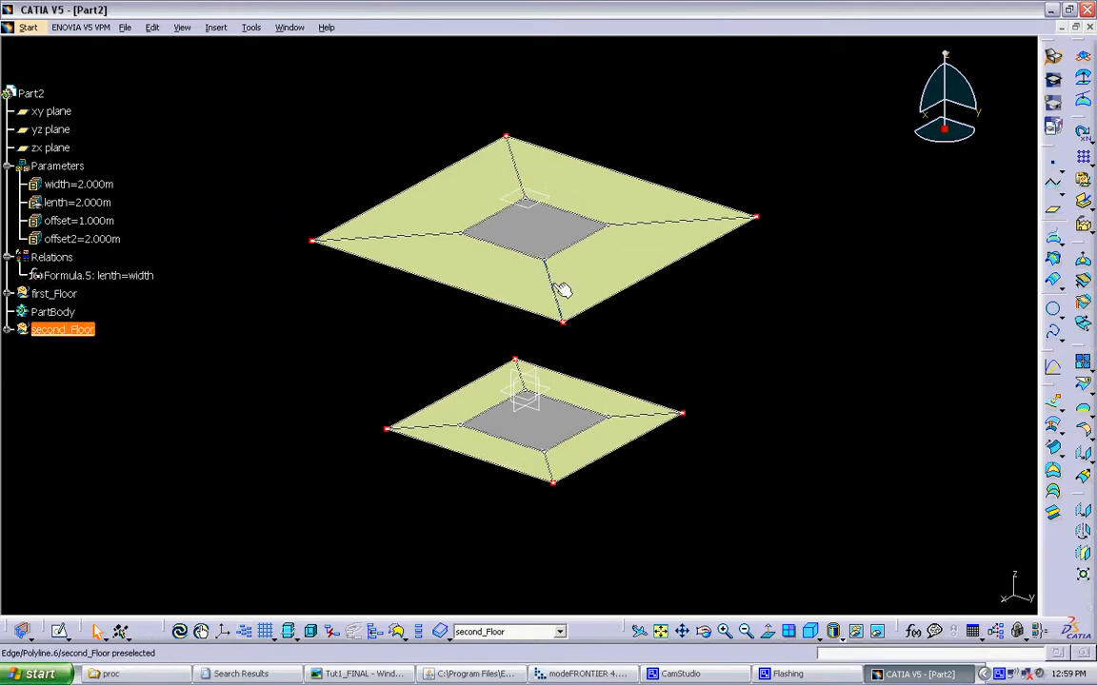
Set the width parameter to 1 m and the offset parameter to 2 m
{"action": "double_click", "coordinate": [88, 183]}
{"action": "type", "text": "1"}
{"action": "left_click", "coordinate": [274, 248]}
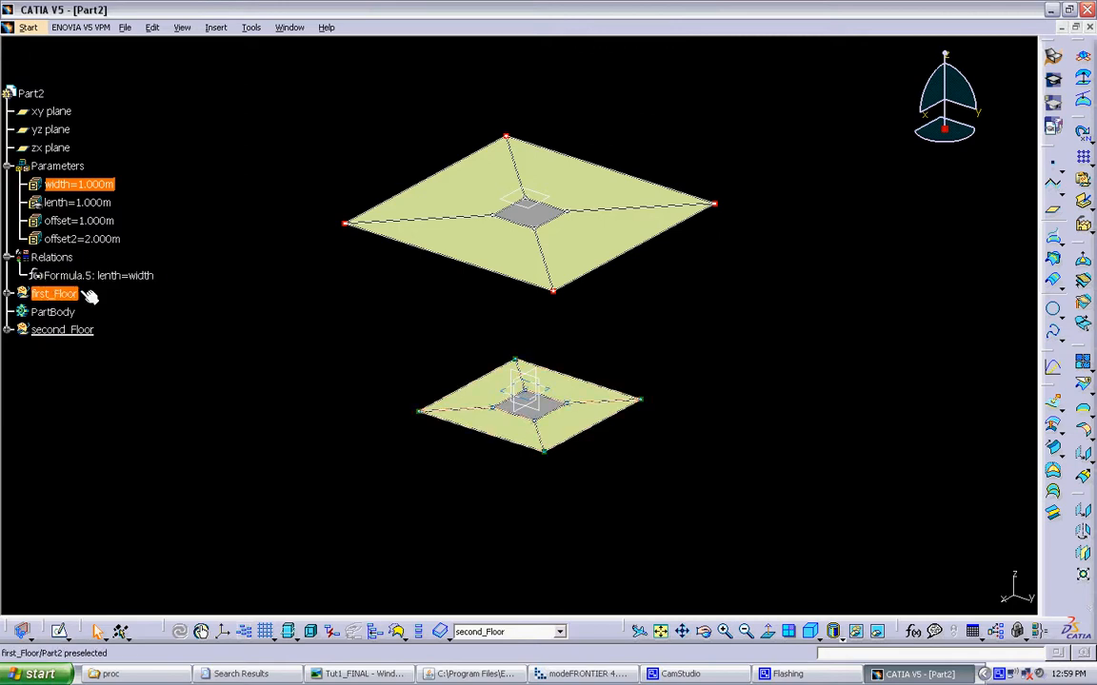
{"action": "double_click", "coordinate": [81, 220]}
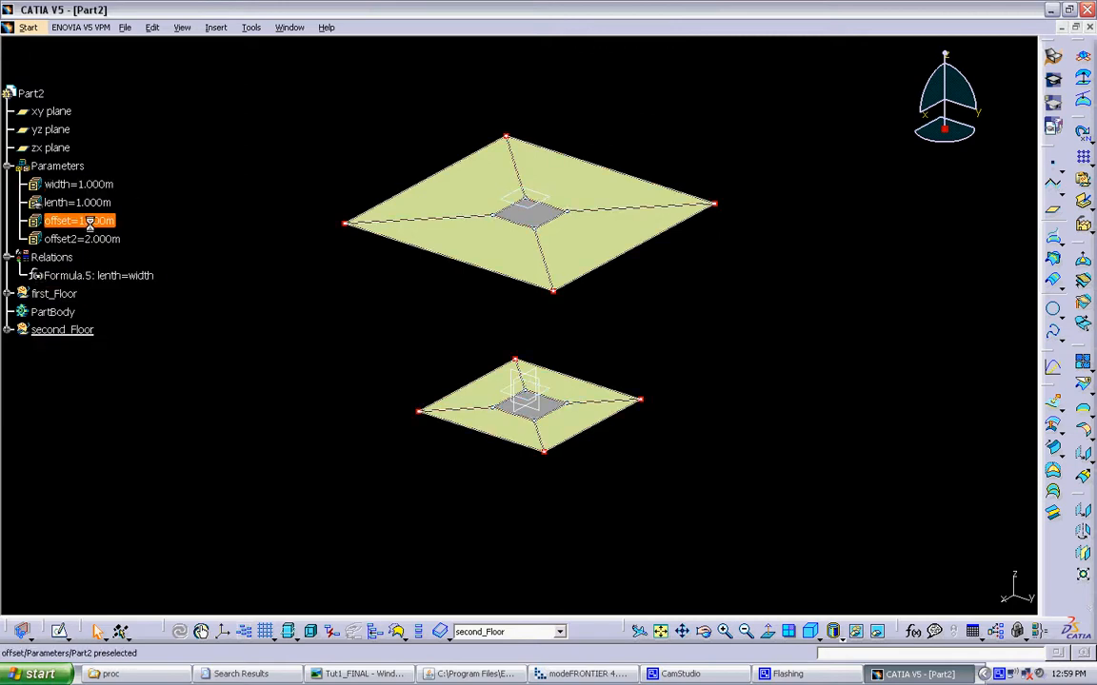
{"action": "type", "text": "2"}
{"action": "left_click", "coordinate": [323, 300]}
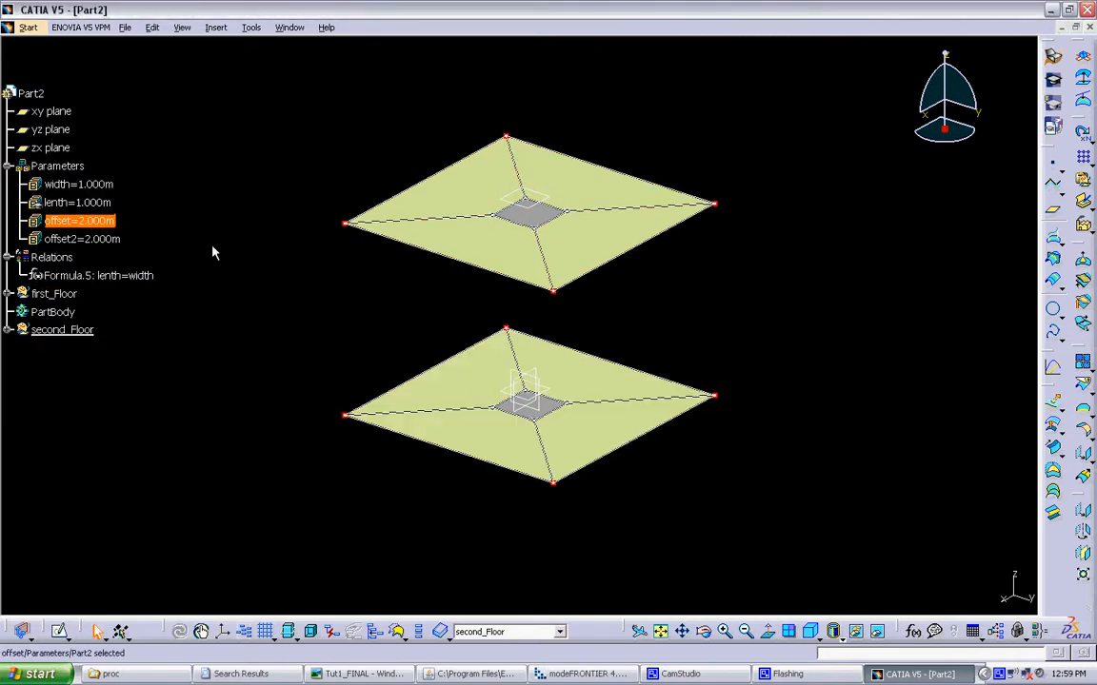
Set the offset2 parameter to 3 m to enlarge the overhang of second_Floor
{"action": "double_click", "coordinate": [81, 239]}
{"action": "type", "text": "3"}
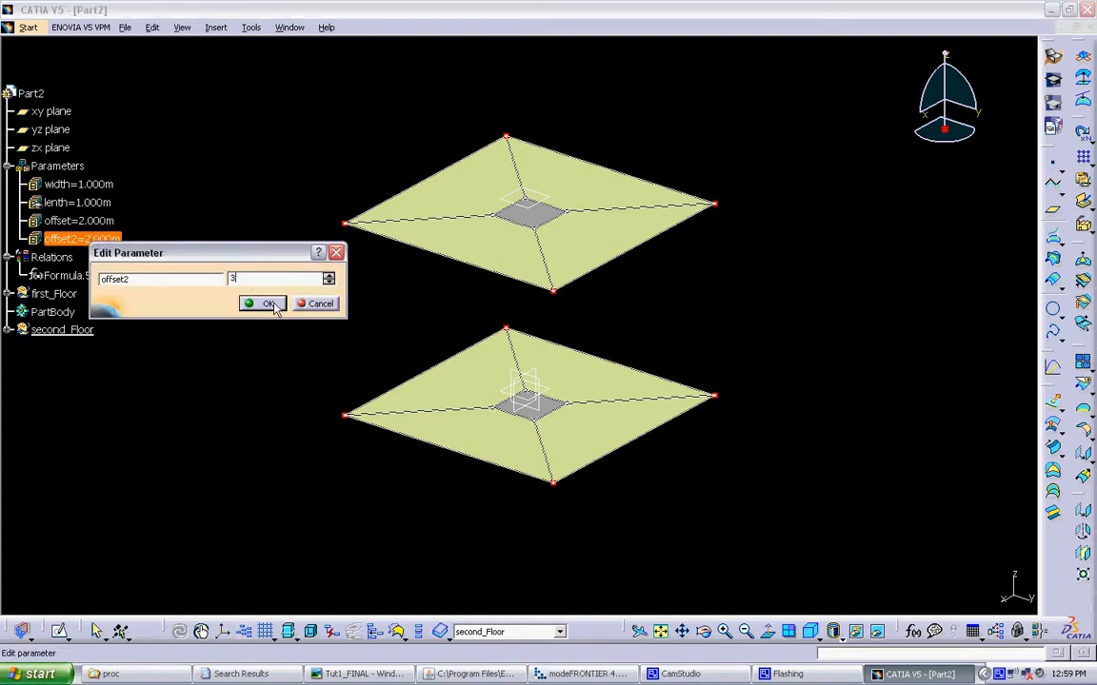
{"action": "left_click", "coordinate": [269, 303]}
{"action": "middle_click_drag", "start_coordinate": [238, 269], "coordinate": [266, 349]}
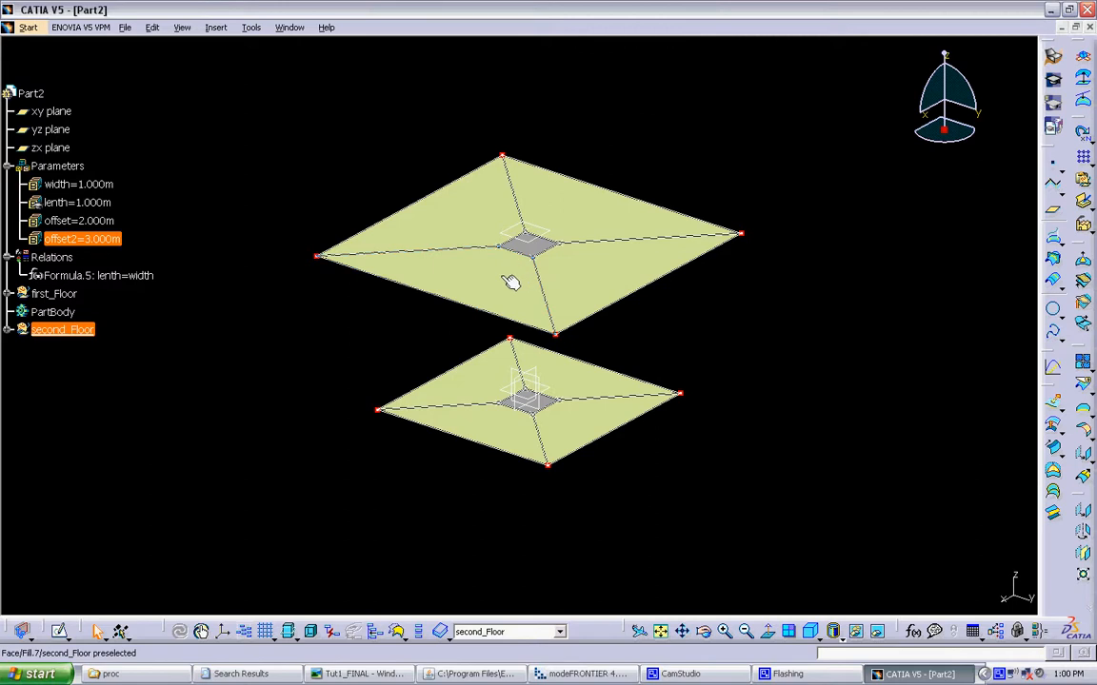
{"action": "left_click", "coordinate": [135, 244]}
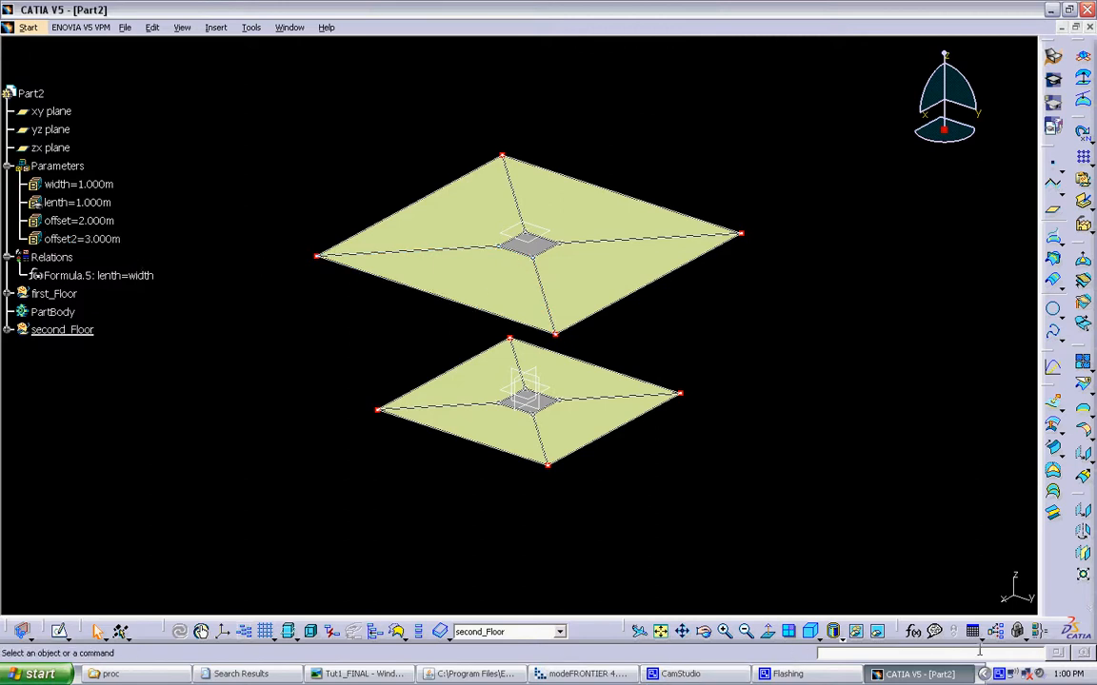
Create a single-value Real parameter named overhang with a value of 1
{"action": "left_click", "coordinate": [917, 638]}
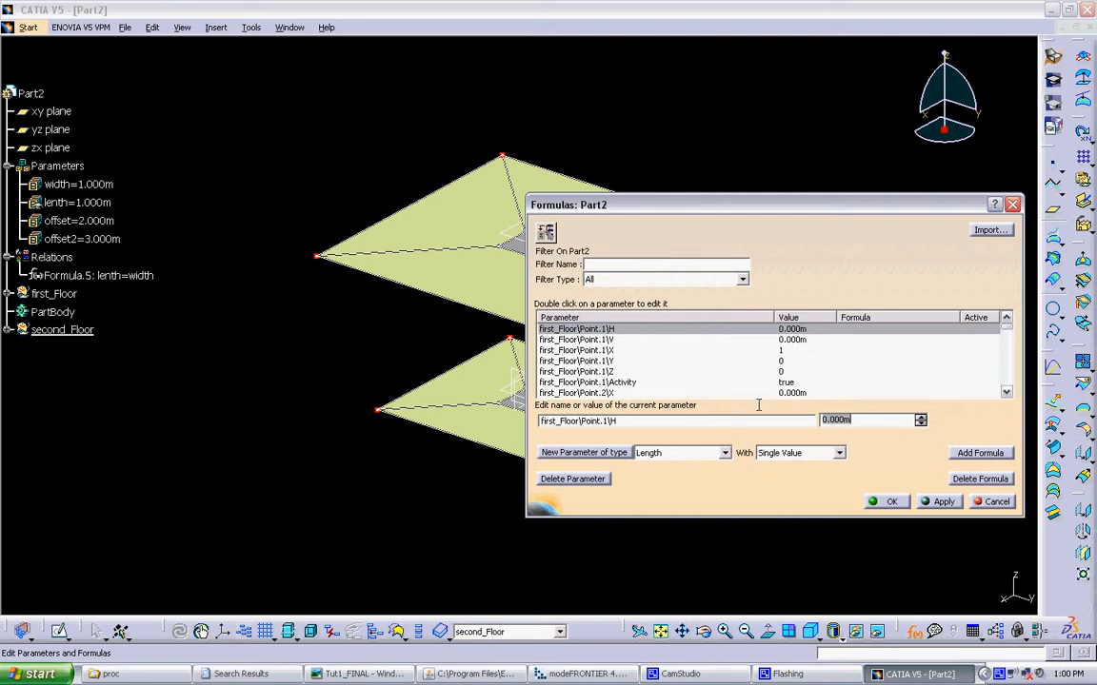
{"action": "left_click", "coordinate": [725, 454]}
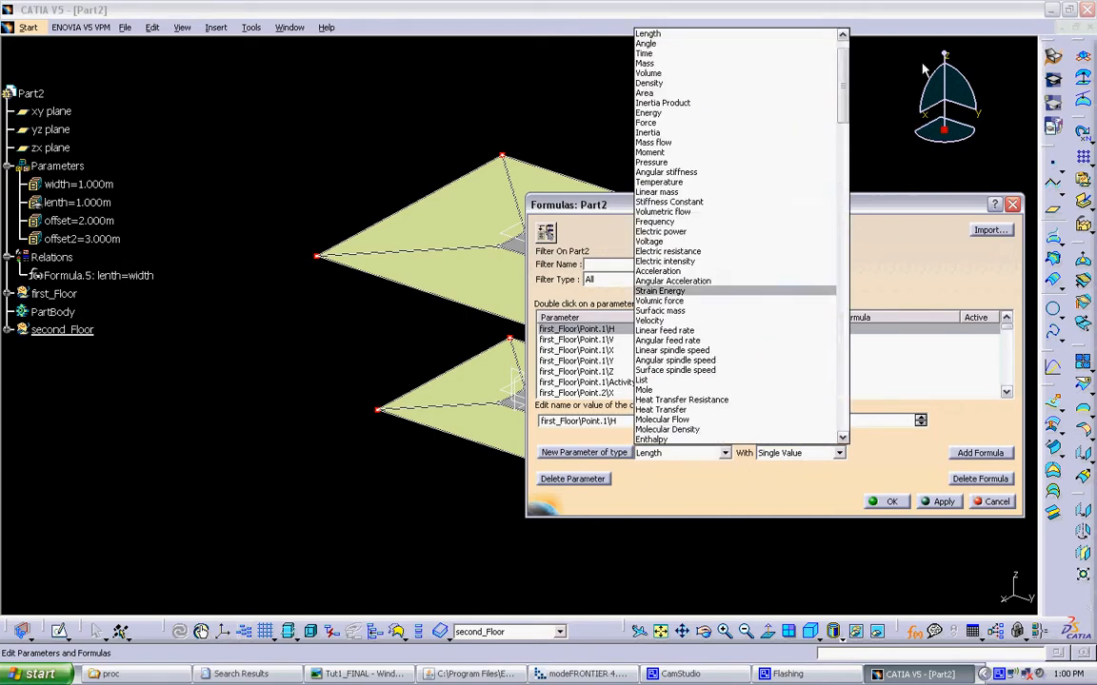
{"action": "scroll", "coordinate": [846, 98], "scroll_direction": "up", "scroll_amount": 2}
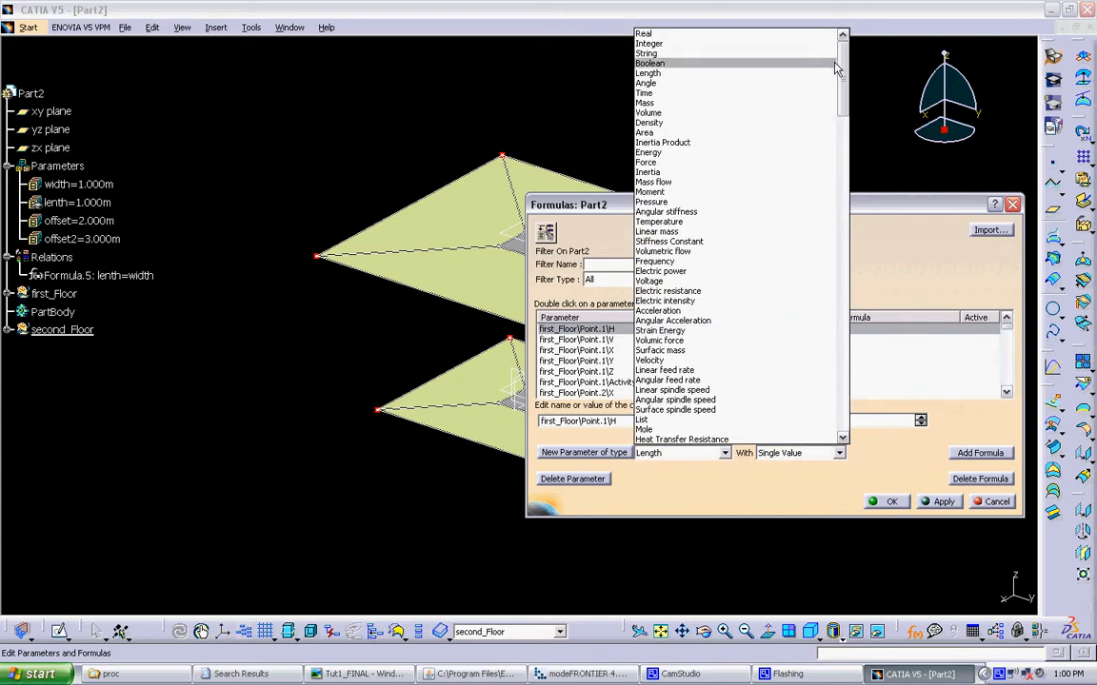
{"action": "left_click", "coordinate": [758, 35]}
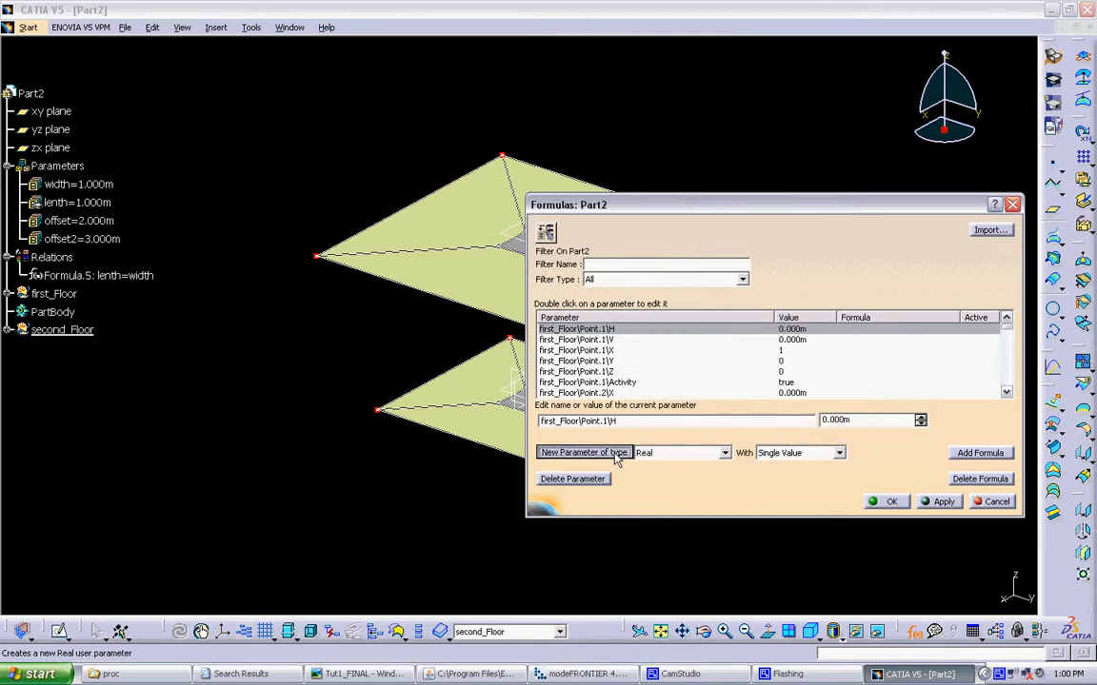
{"action": "left_click", "coordinate": [583, 453]}
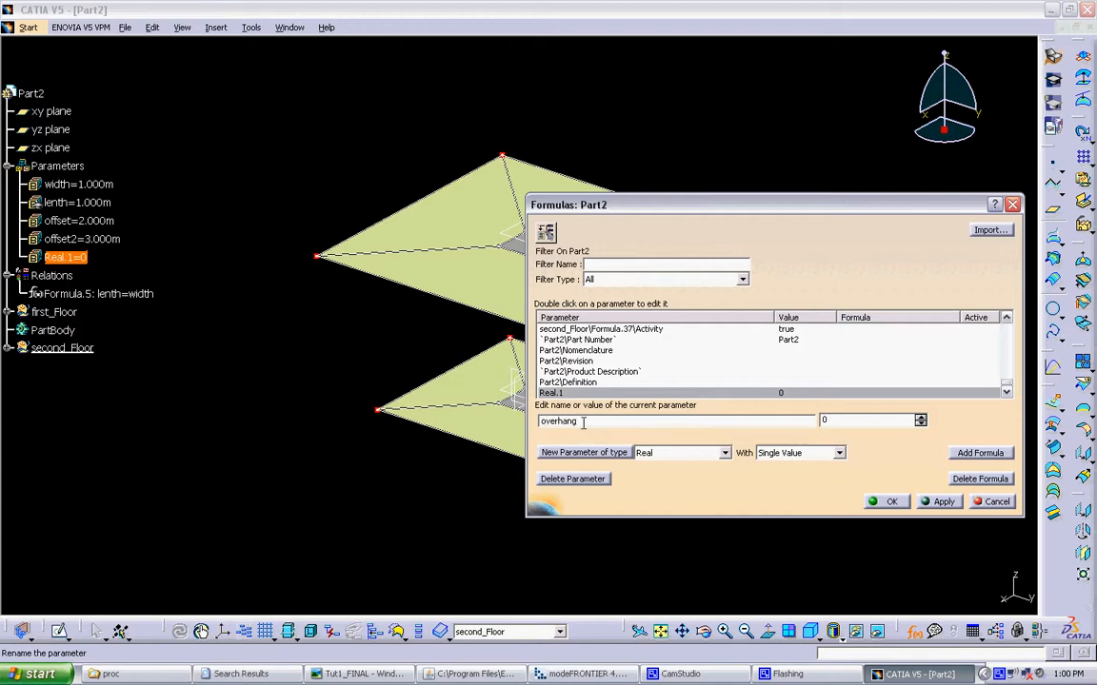
{"action": "left_click", "coordinate": [866, 421]}
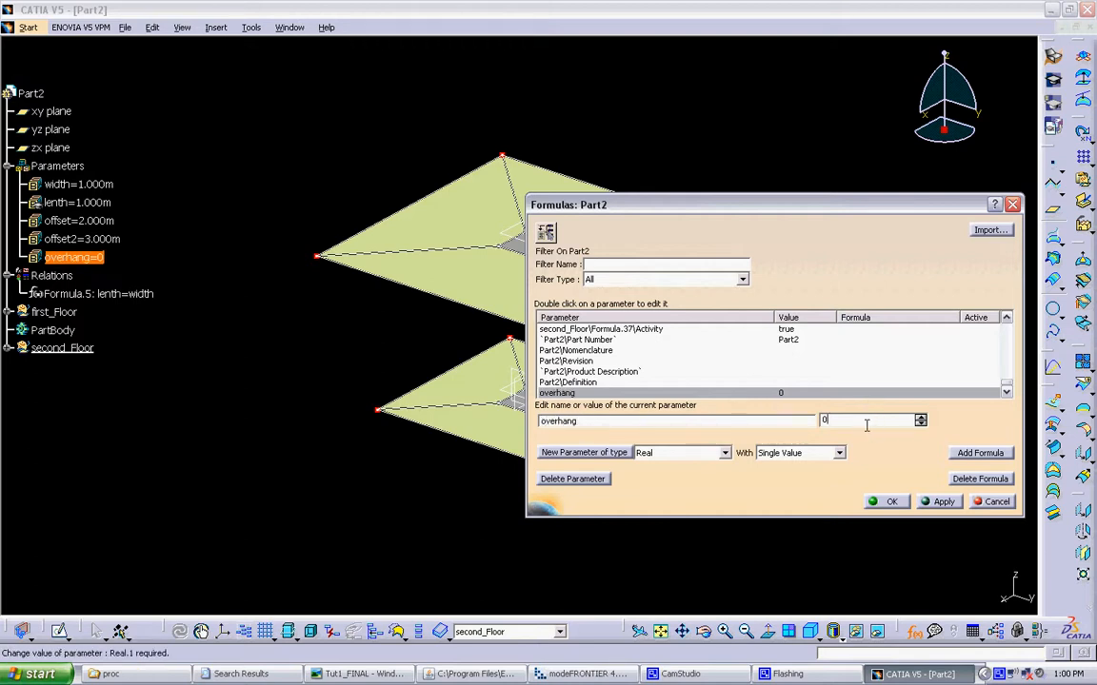
{"action": "left_click", "coordinate": [891, 501]}
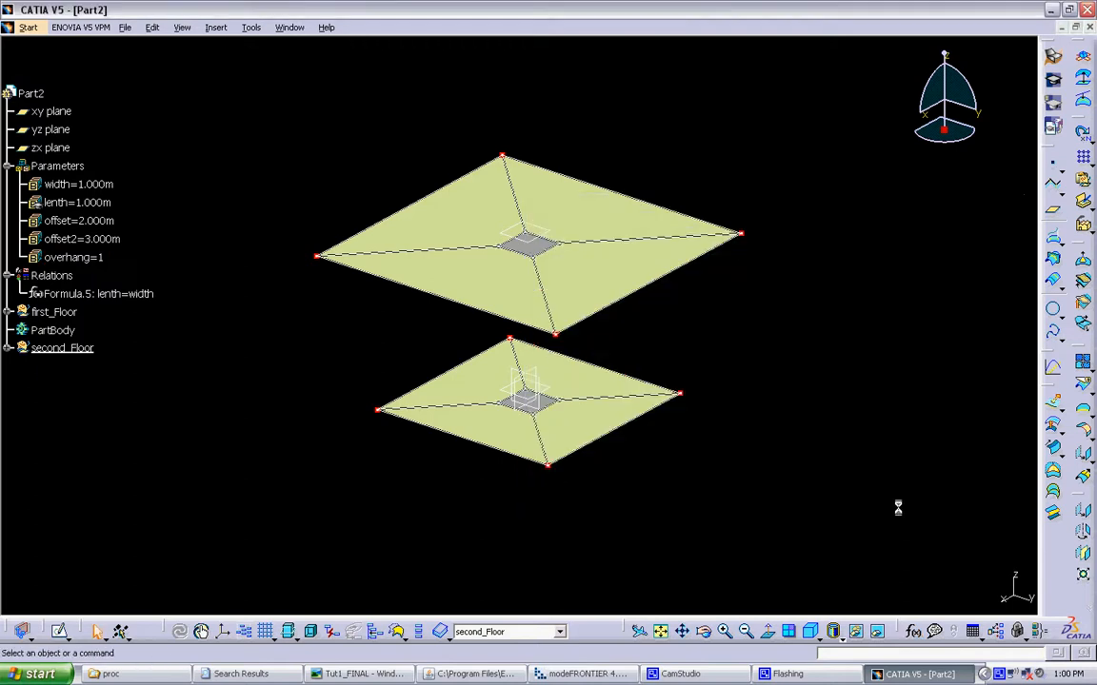
Add a formula to the offset2 parameter that makes it equal to offset *overhang
{"action": "double_click", "coordinate": [86, 240]}
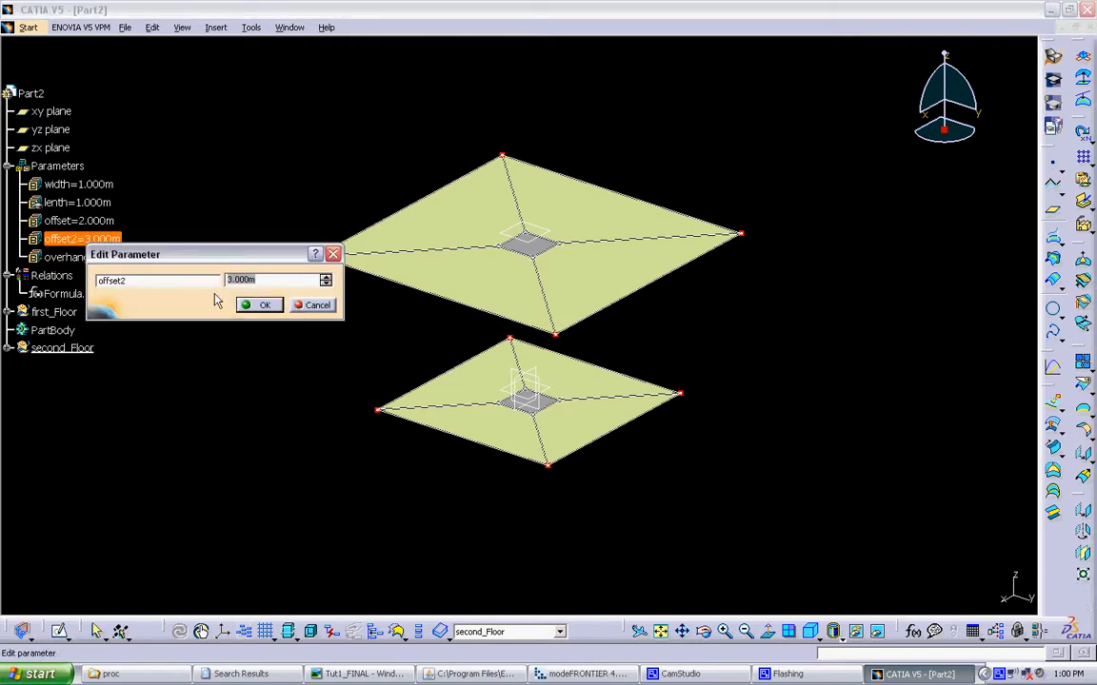
{"action": "right_click", "coordinate": [265, 280]}
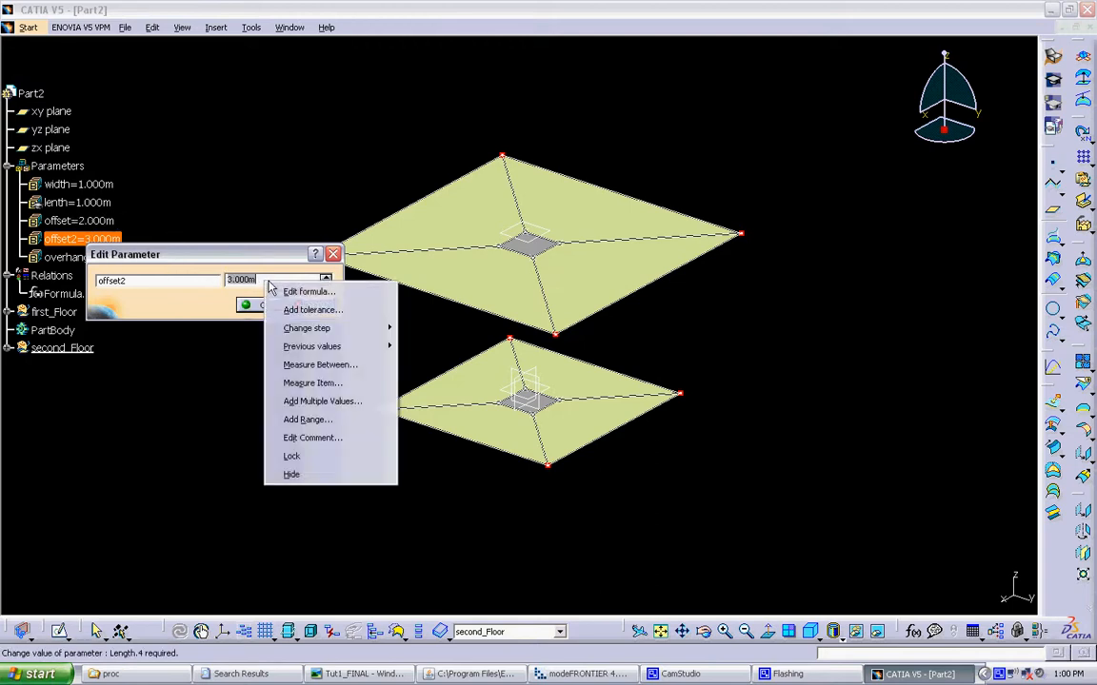
{"action": "left_click", "coordinate": [310, 292]}
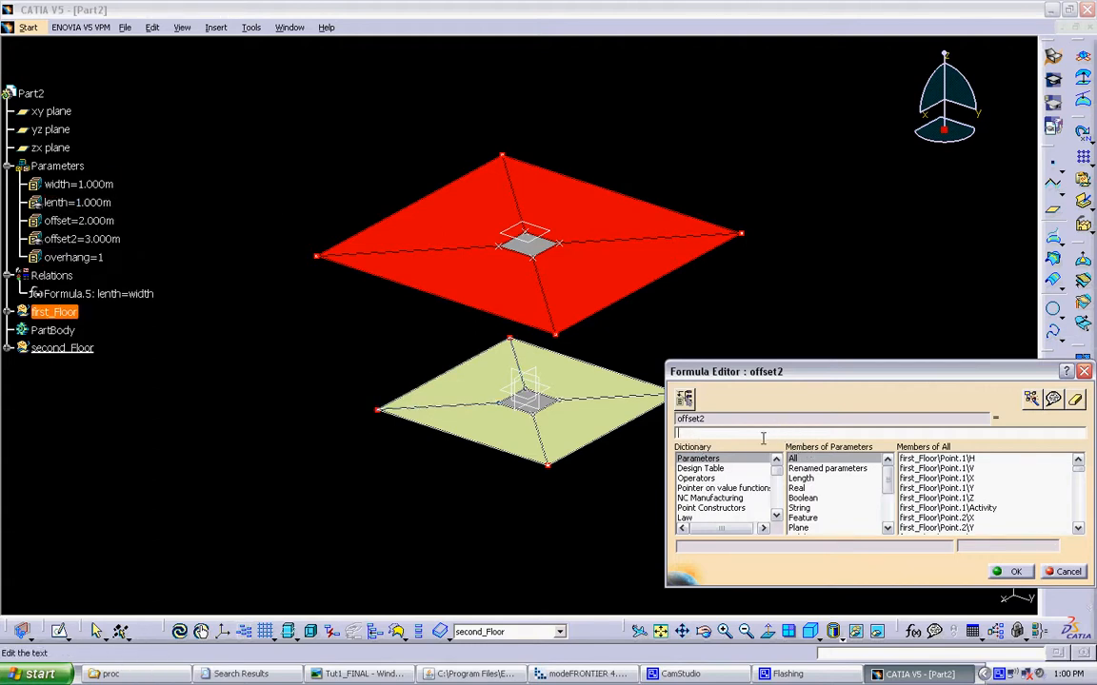
{"action": "left_click", "coordinate": [105, 225]}
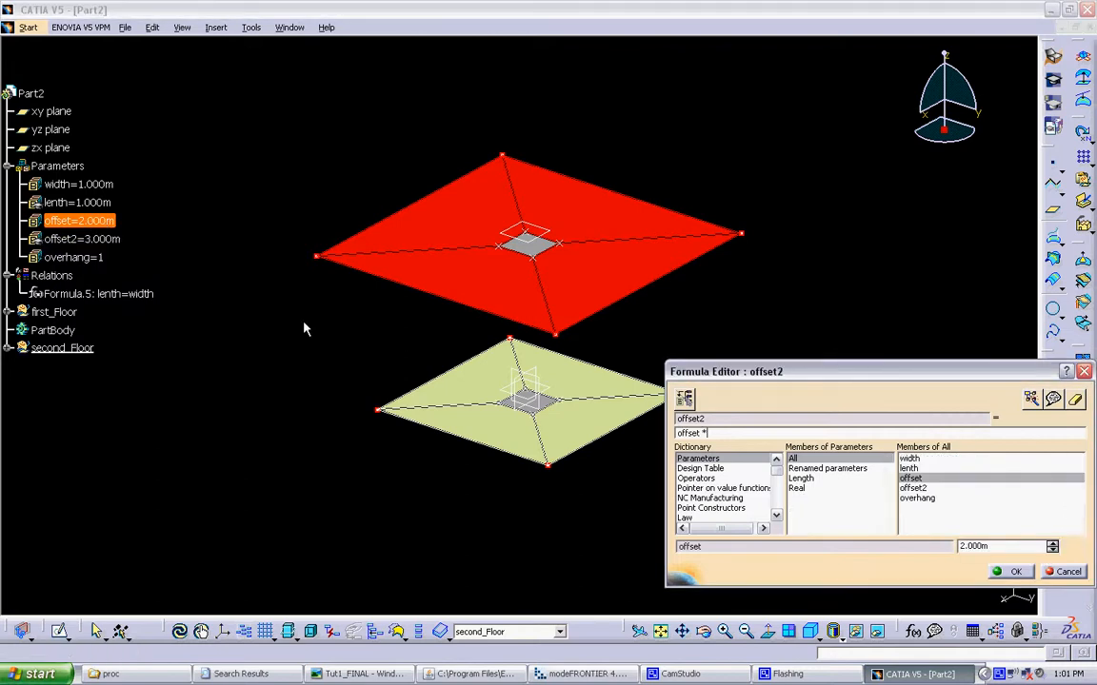
{"action": "left_click", "coordinate": [69, 257]}
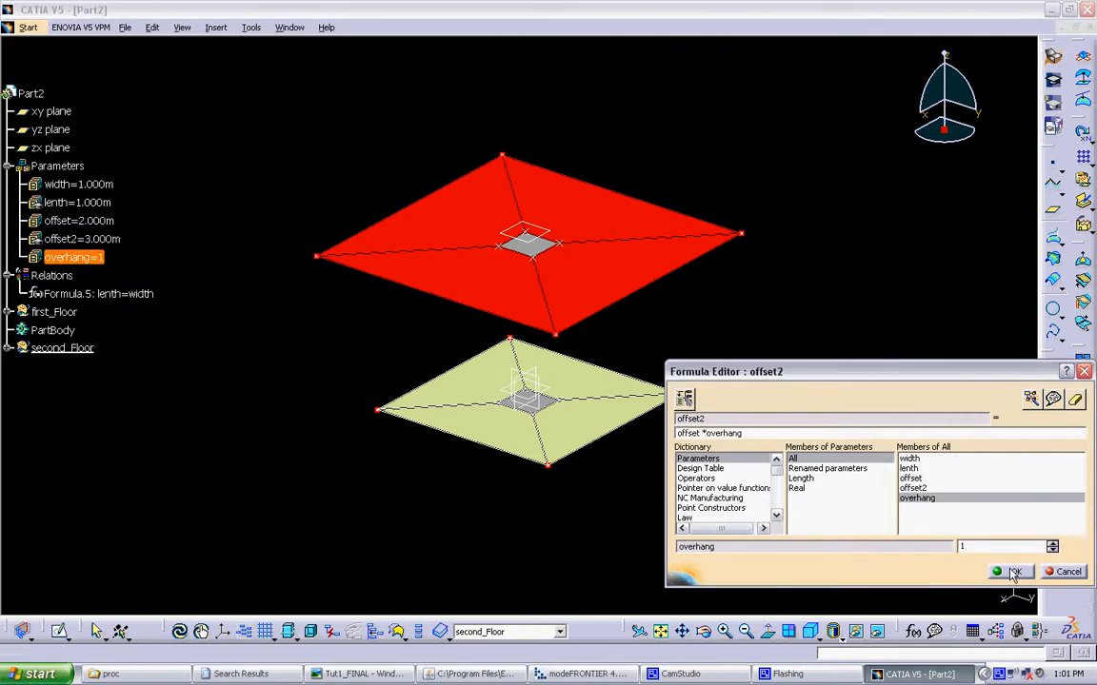
{"action": "left_click", "coordinate": [1013, 572]}
{"action": "left_click", "coordinate": [259, 306]}
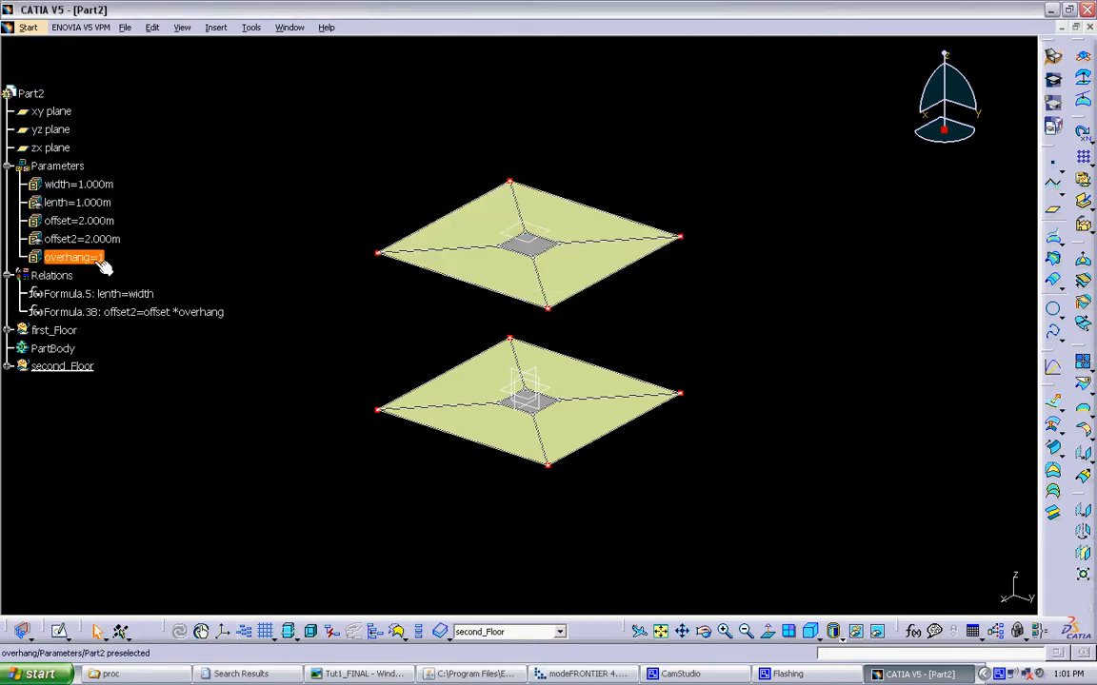
Set the overhang parameter to 0.5 to shrink the second_Floor offset
{"action": "double_click", "coordinate": [95, 255]}
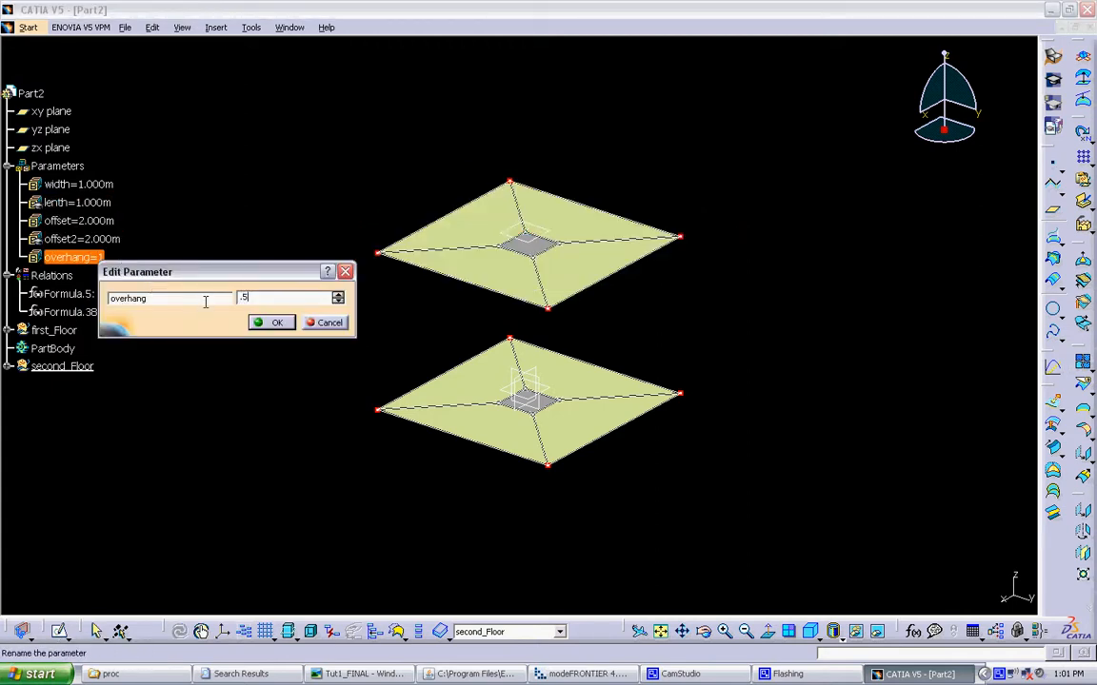
{"action": "type", "text": ".5"}
{"action": "left_click", "coordinate": [271, 323]}
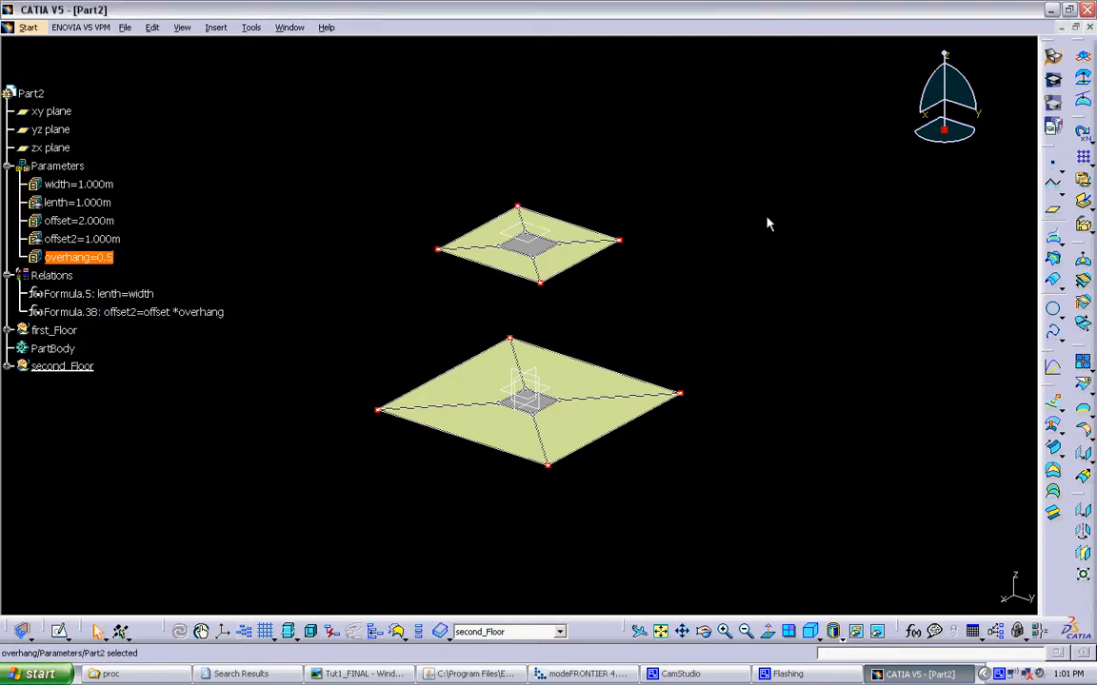
Set the overhang parameter to 2 to enlarge the second_Floor offset
{"action": "double_click", "coordinate": [95, 258]}
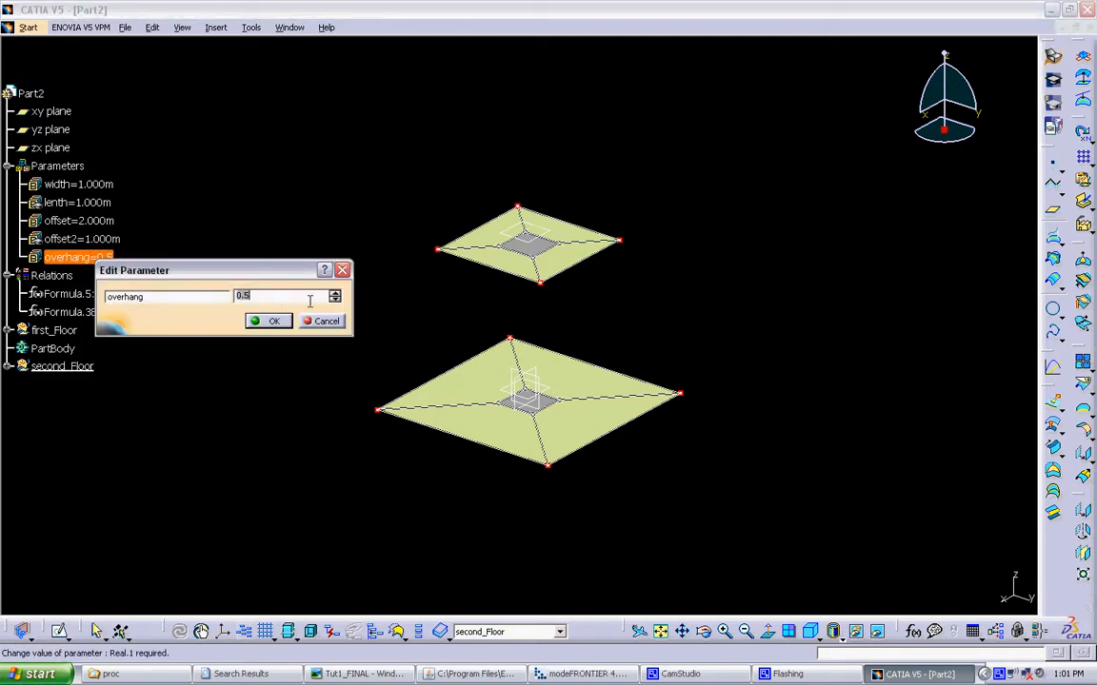
{"action": "key", "text": "Return"}
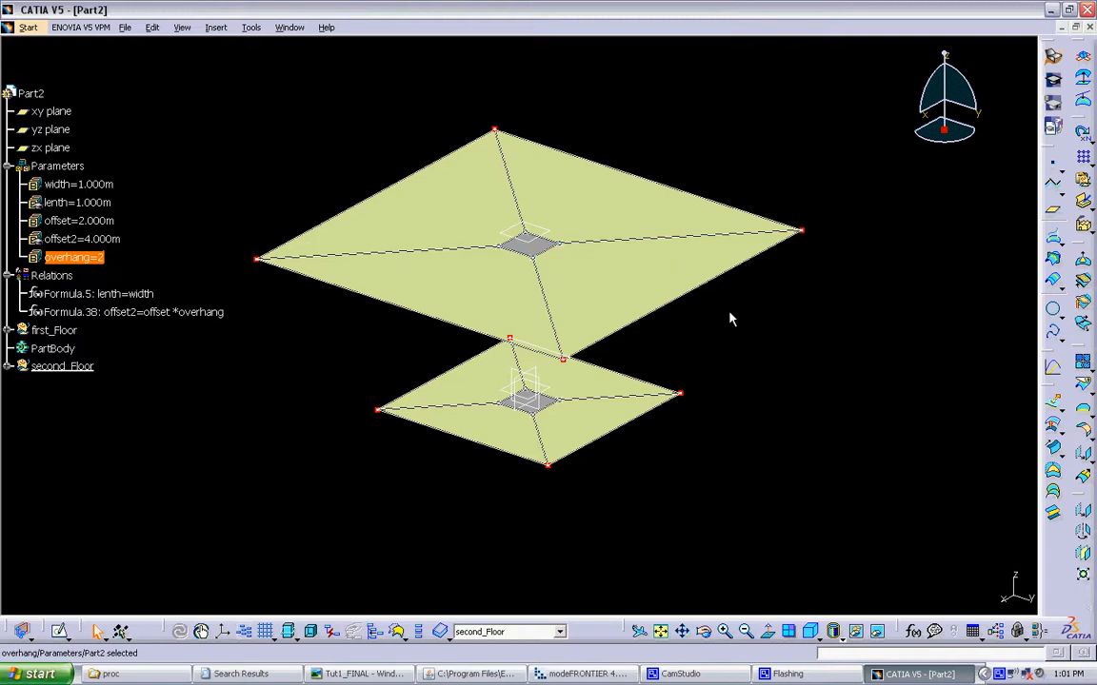
{"action": "middle_click_drag", "start_coordinate": [651, 327], "coordinate": [548, 321]}
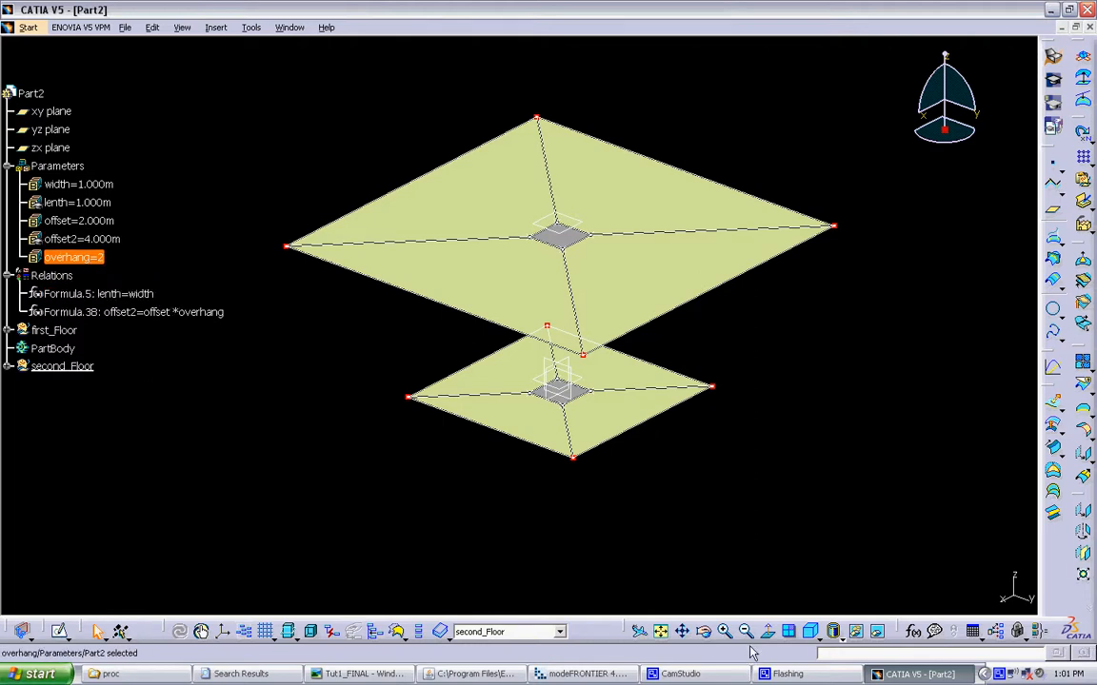
{"action": "left_click", "coordinate": [681, 674]}
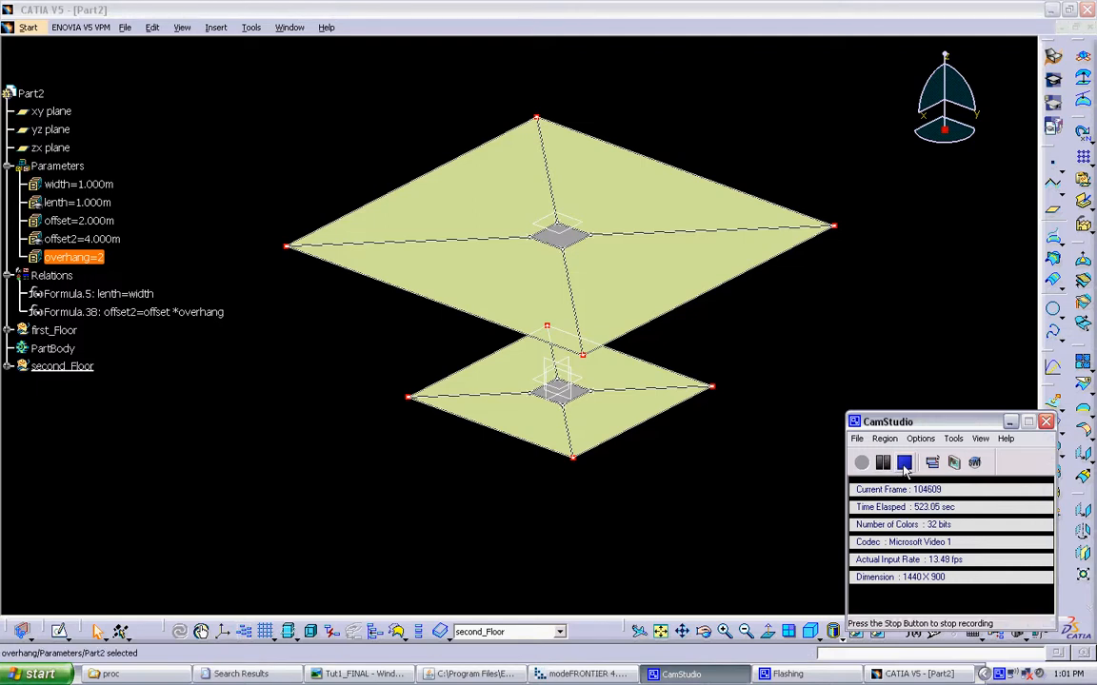